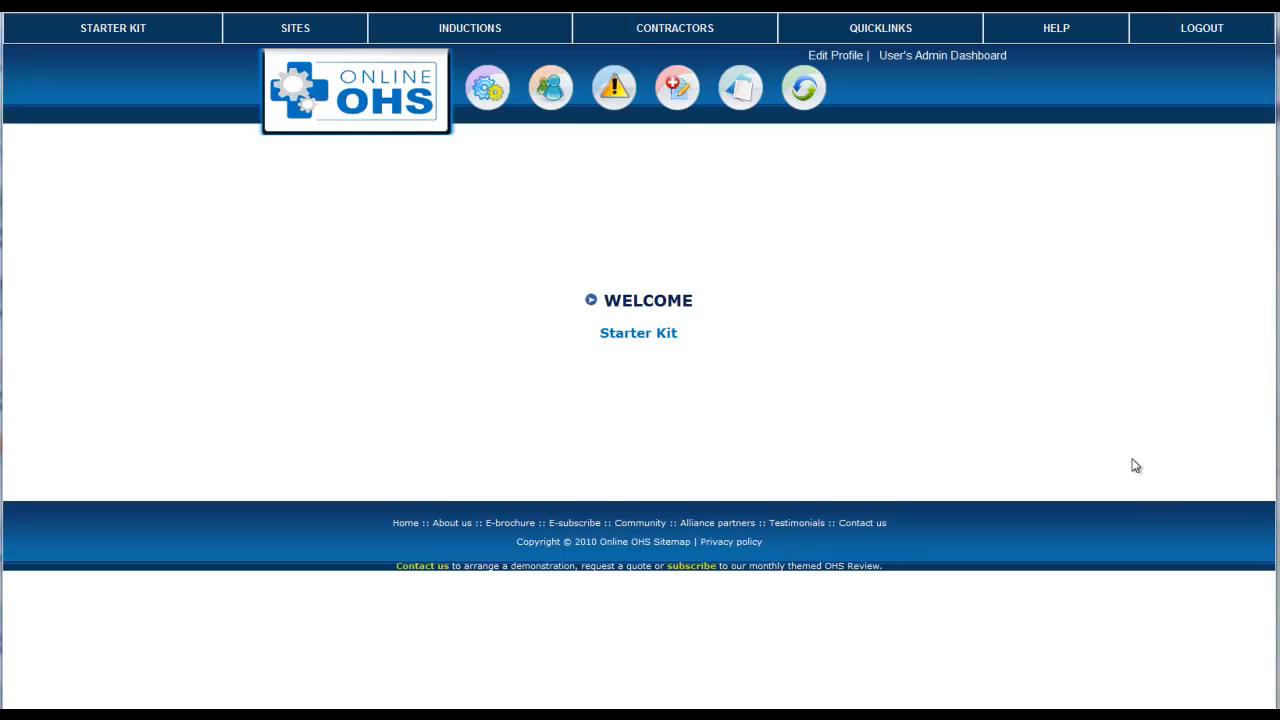
# Open the overall emergency procedure list and the emergency procedure register of the first site in the site list.
pyautogui.moveTo(491, 90)
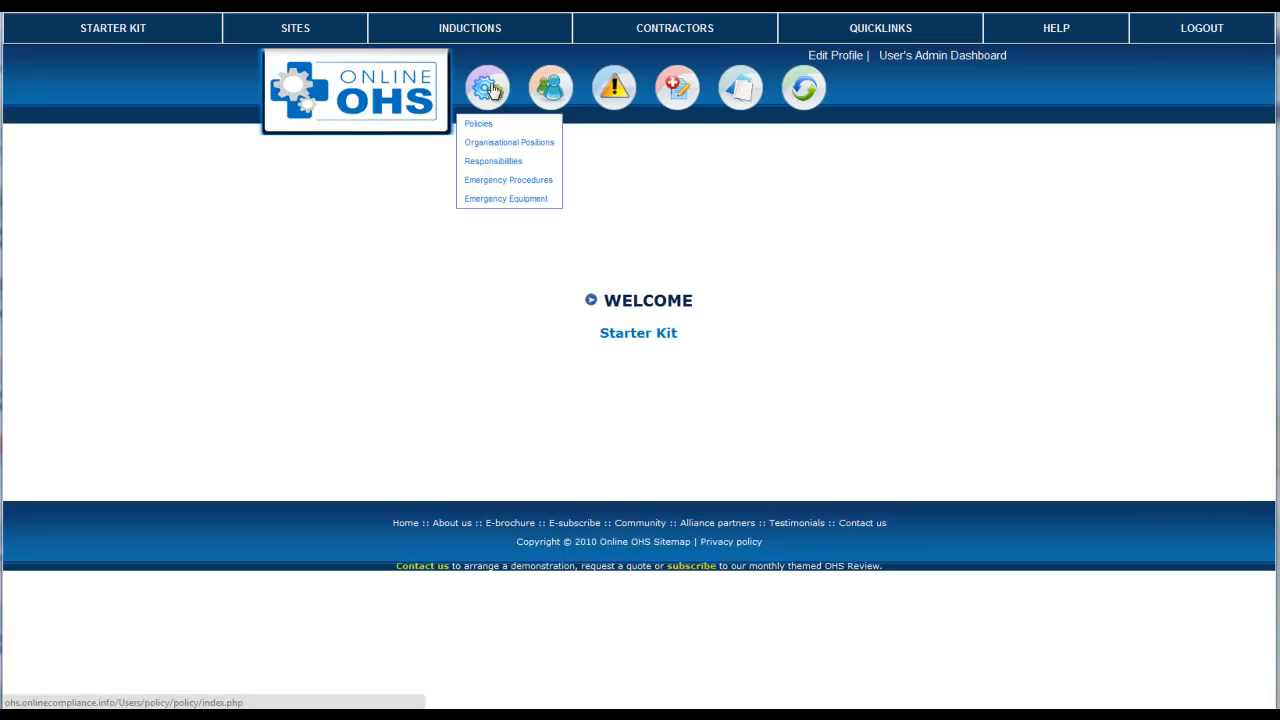
pyautogui.click(502, 182)
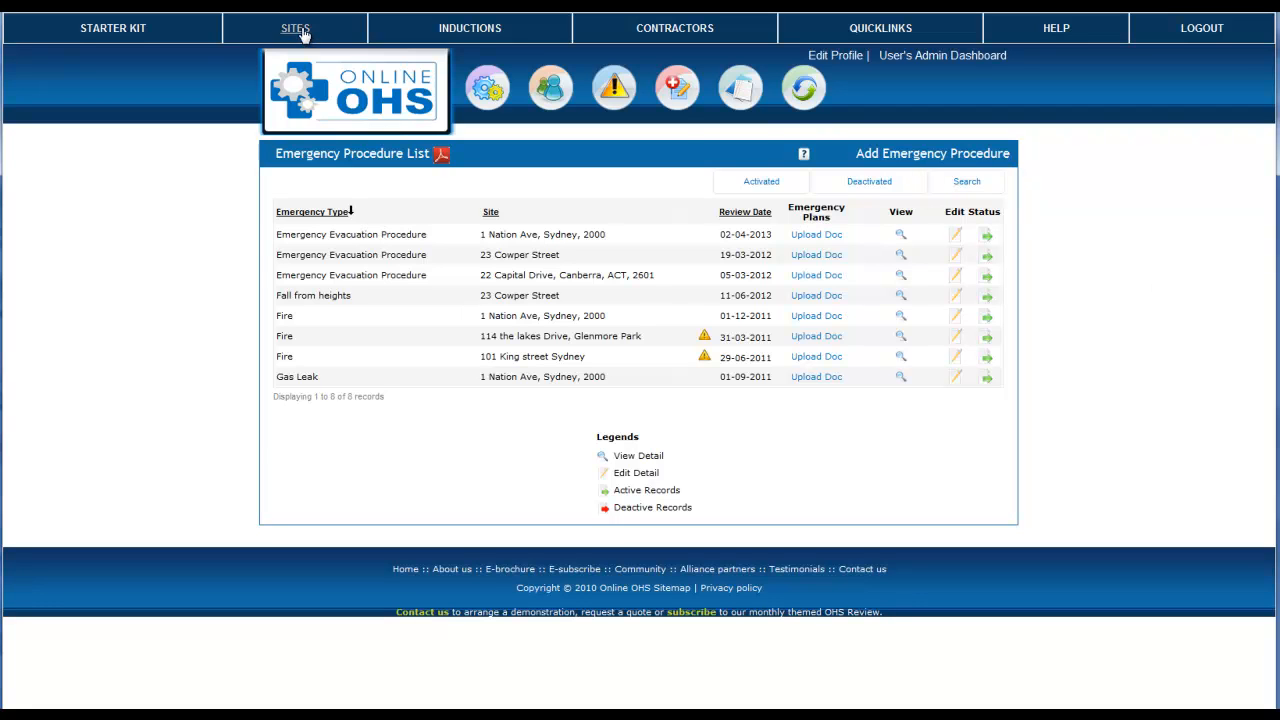
pyautogui.click(372, 85)
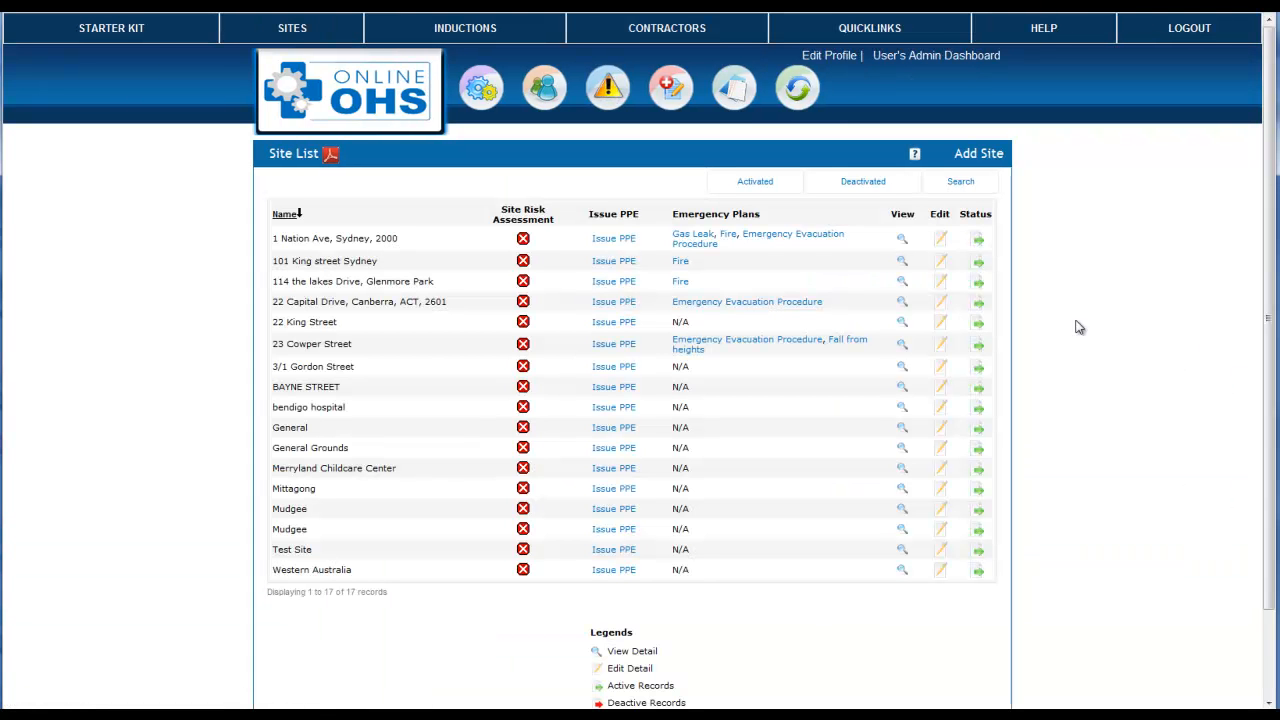
pyautogui.click(901, 241)
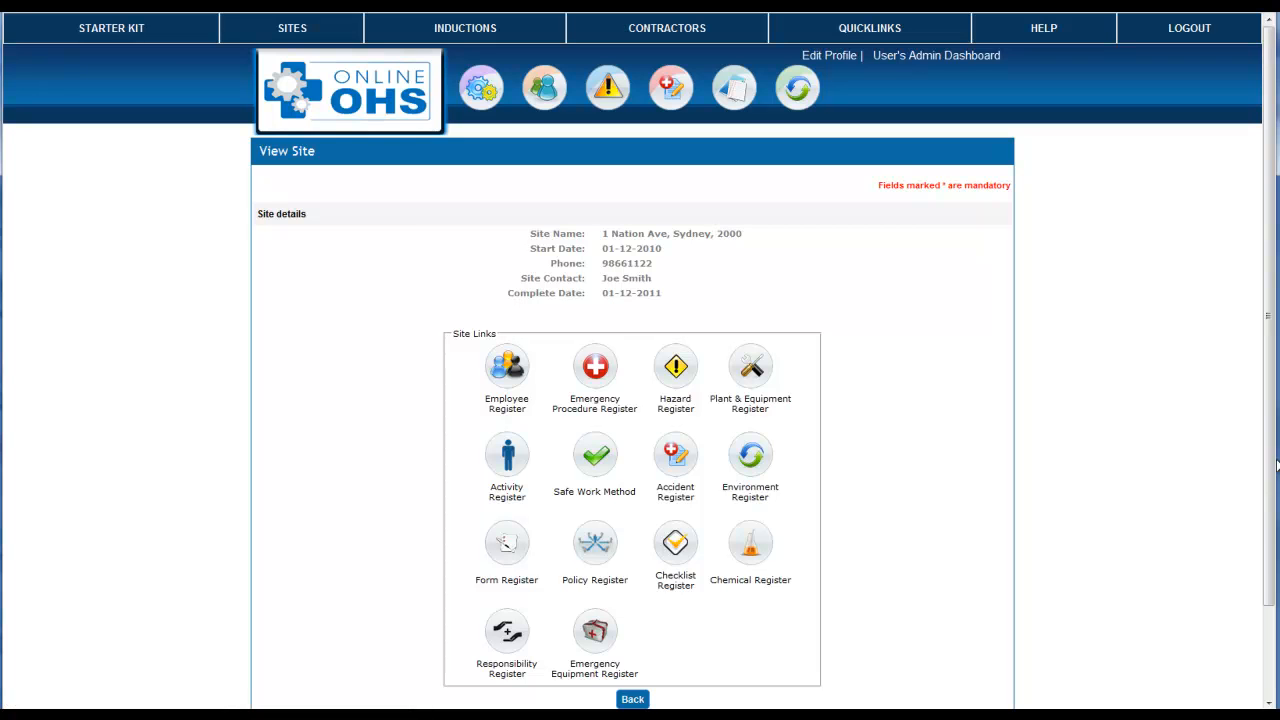
pyautogui.click(596, 367)
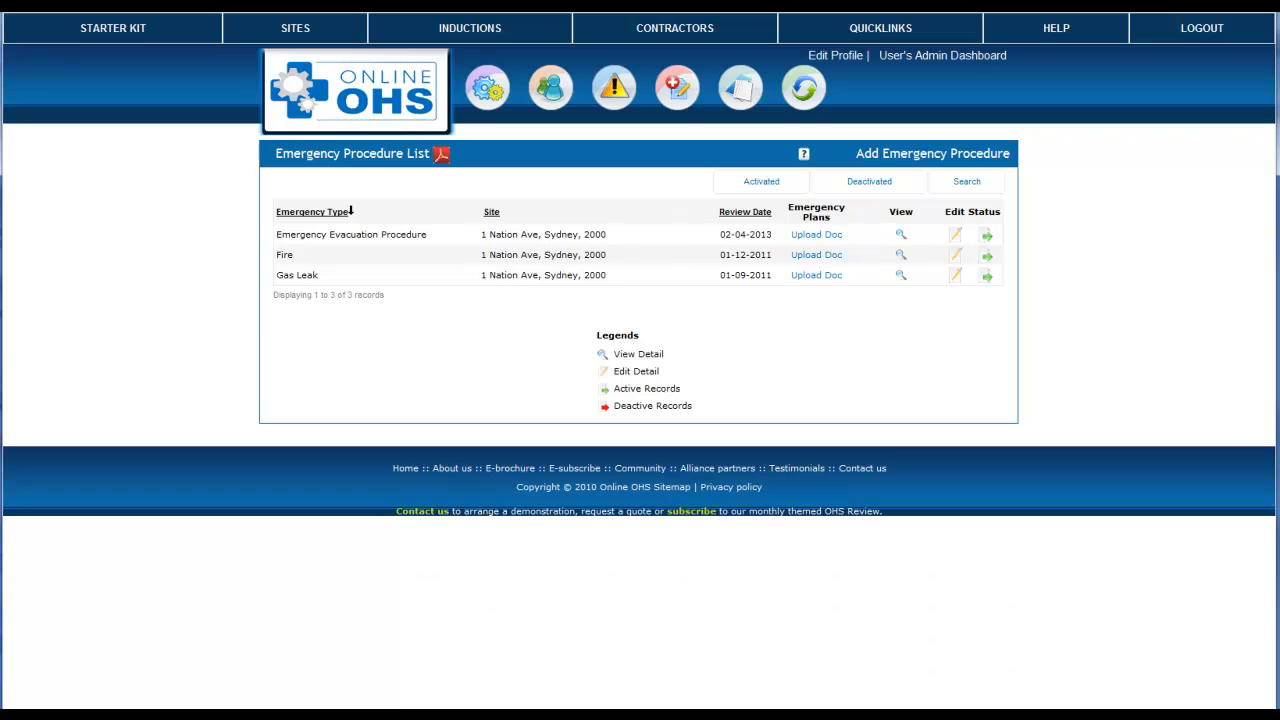
# Start a new emergency procedure for the first listed site and add "Medical Emergency" as a new scenario type.
pyautogui.click(929, 168)
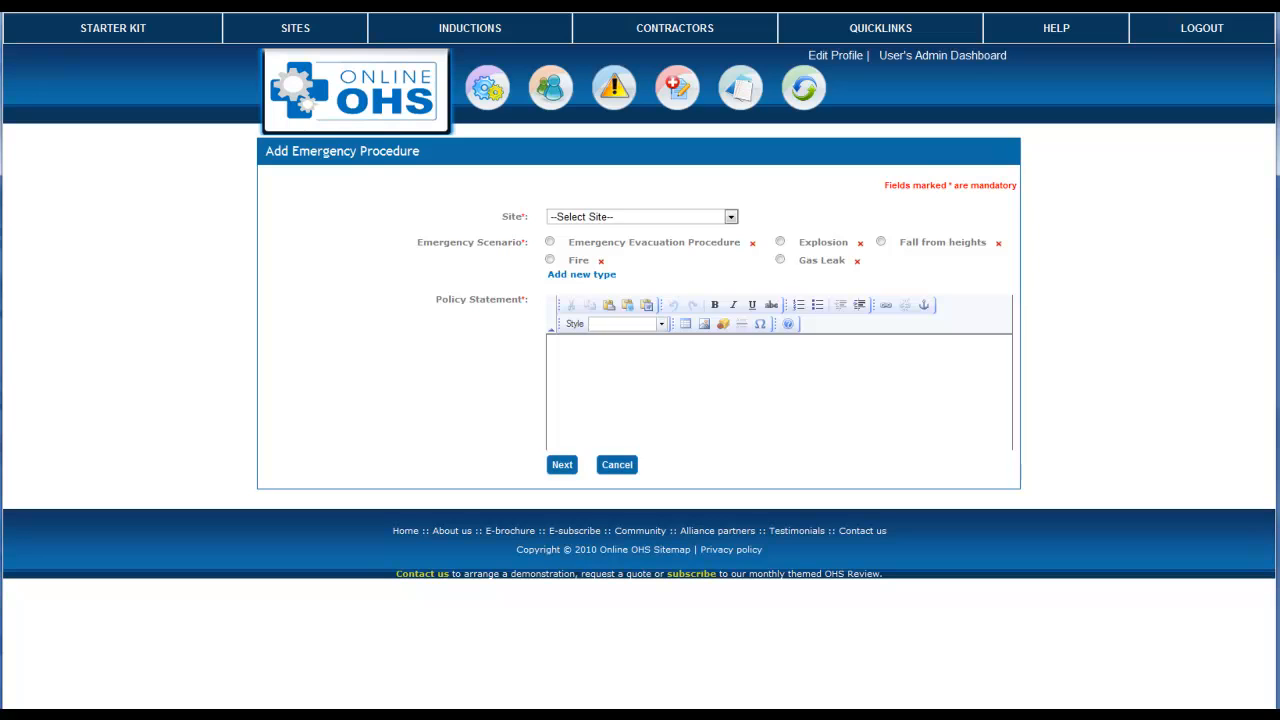
pyautogui.click(731, 218)
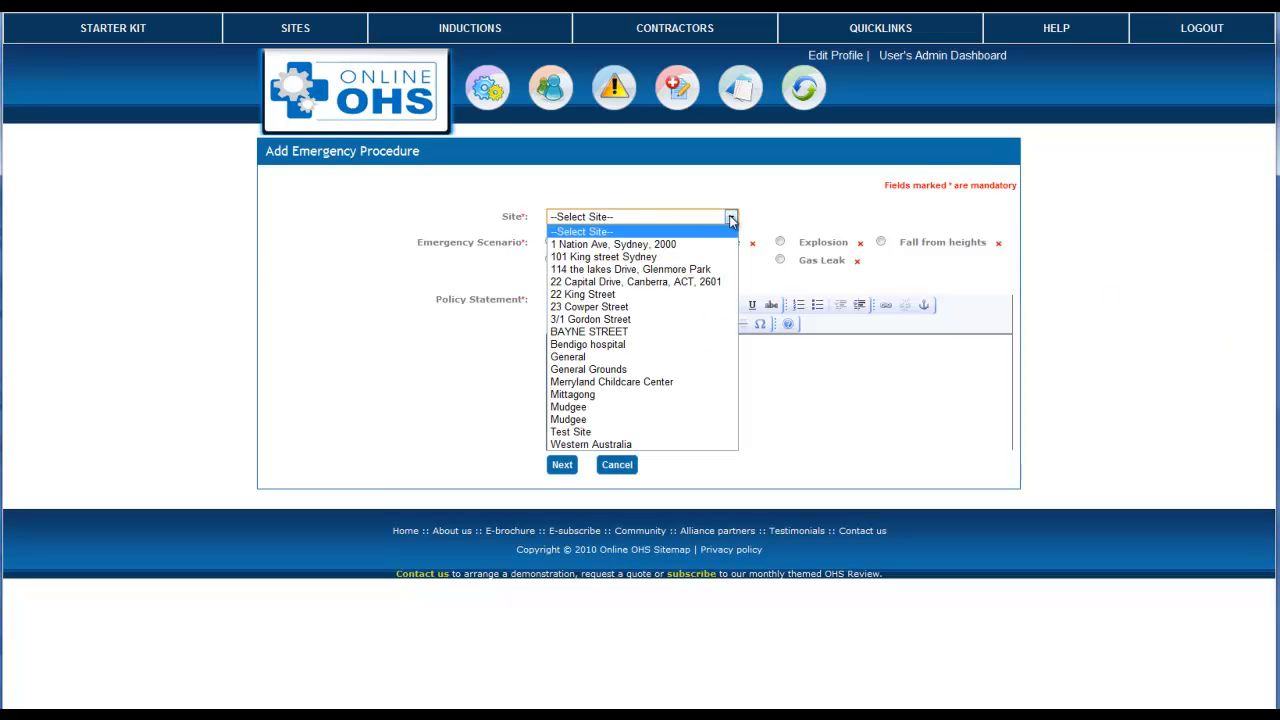
pyautogui.click(667, 248)
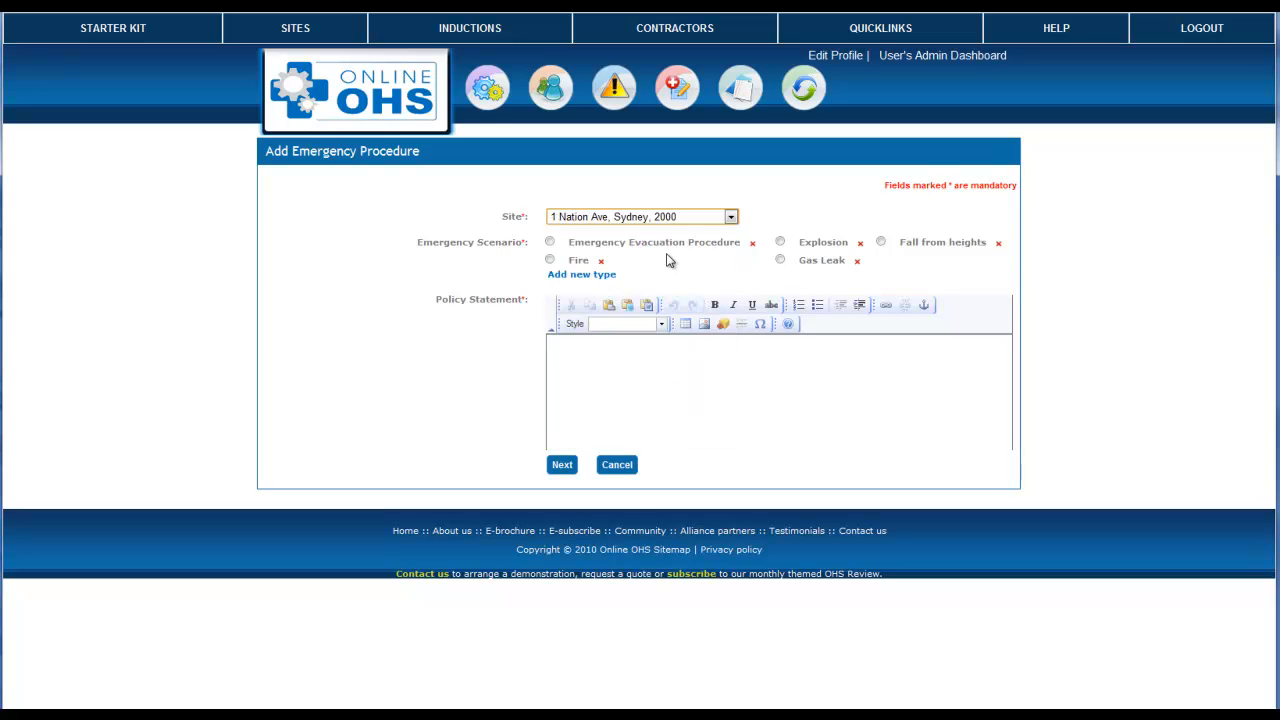
pyautogui.click(587, 276)
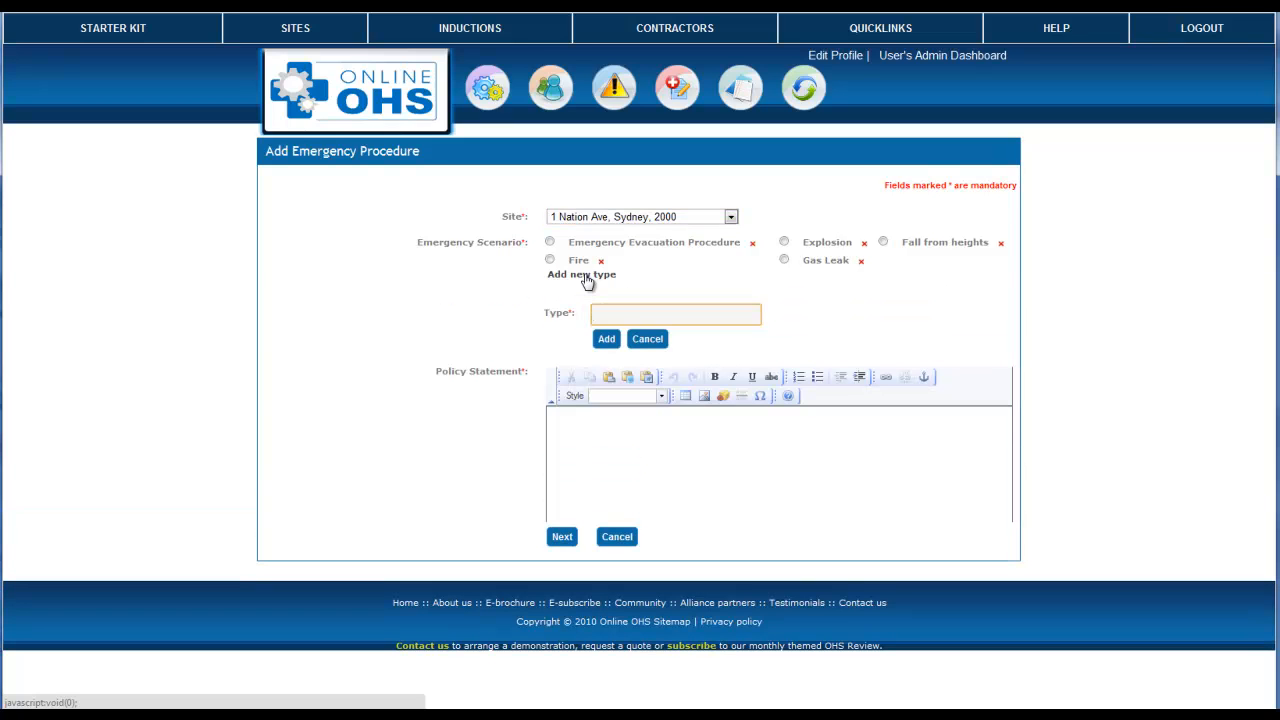
pyautogui.write('Medical Emergency')
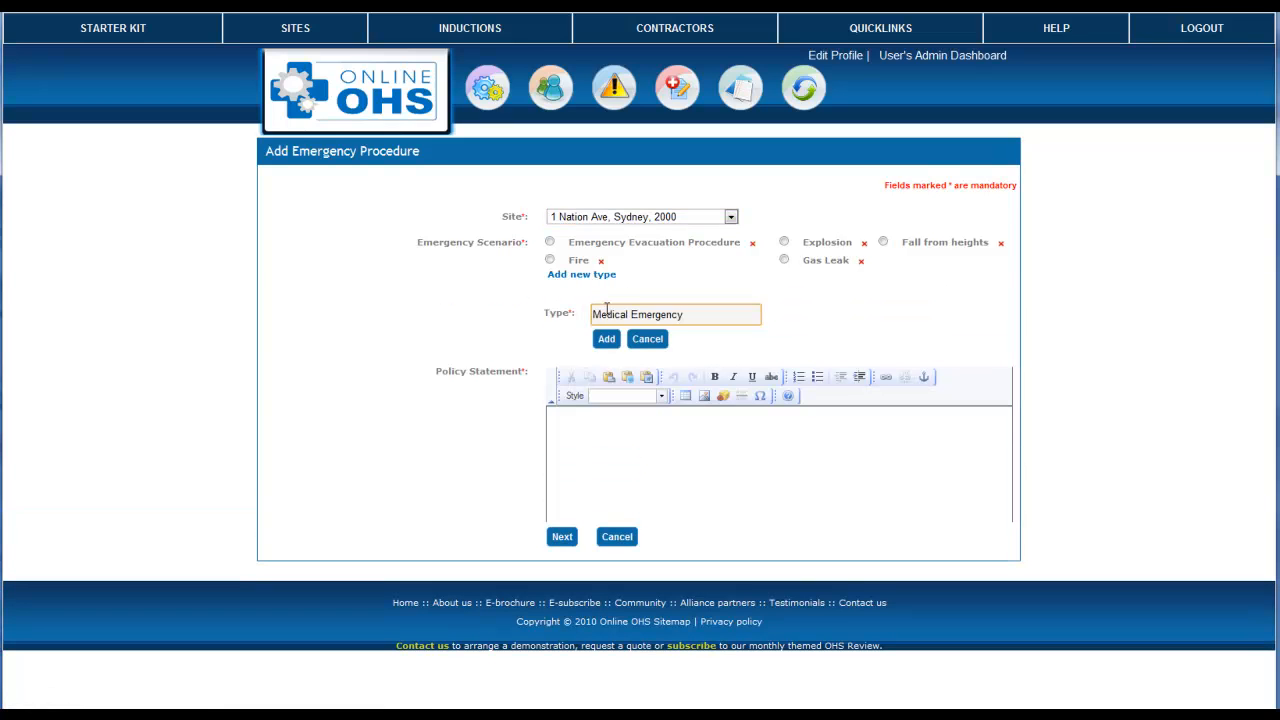
pyautogui.click(606, 339)
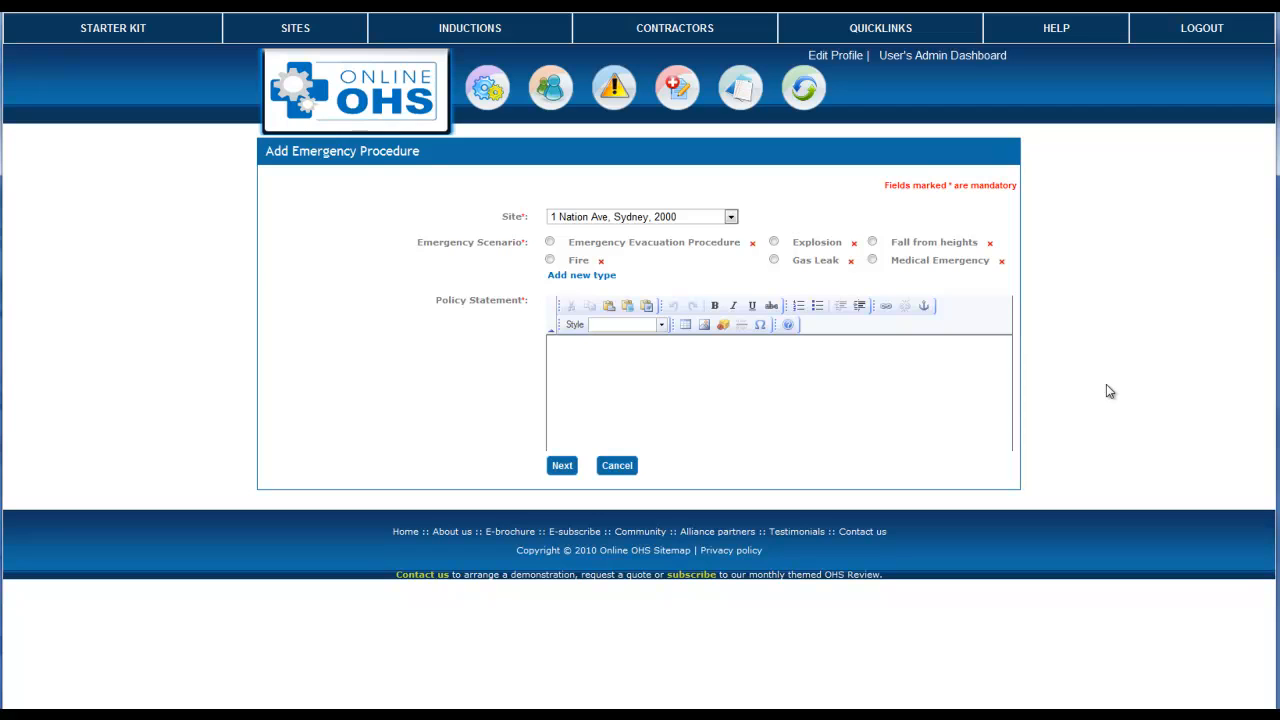
# Choose the Medical Emergency scenario, enter the employer's emergency preparedness and response policy statement, and save this part of the procedure.
pyautogui.click(872, 260)
pyautogui.click(577, 357)
pyautogui.write('The employer being a reasonable employer, so far as reasonably practicable, will provide and maintain, monitor and review, and improve a proactive and effective system of emergency preparedness and response. The system is supported by the provision of suitable and adequate resources for employee training, education, supervision, and enforcement so that the appropriate statutory obligations are not contravened.')
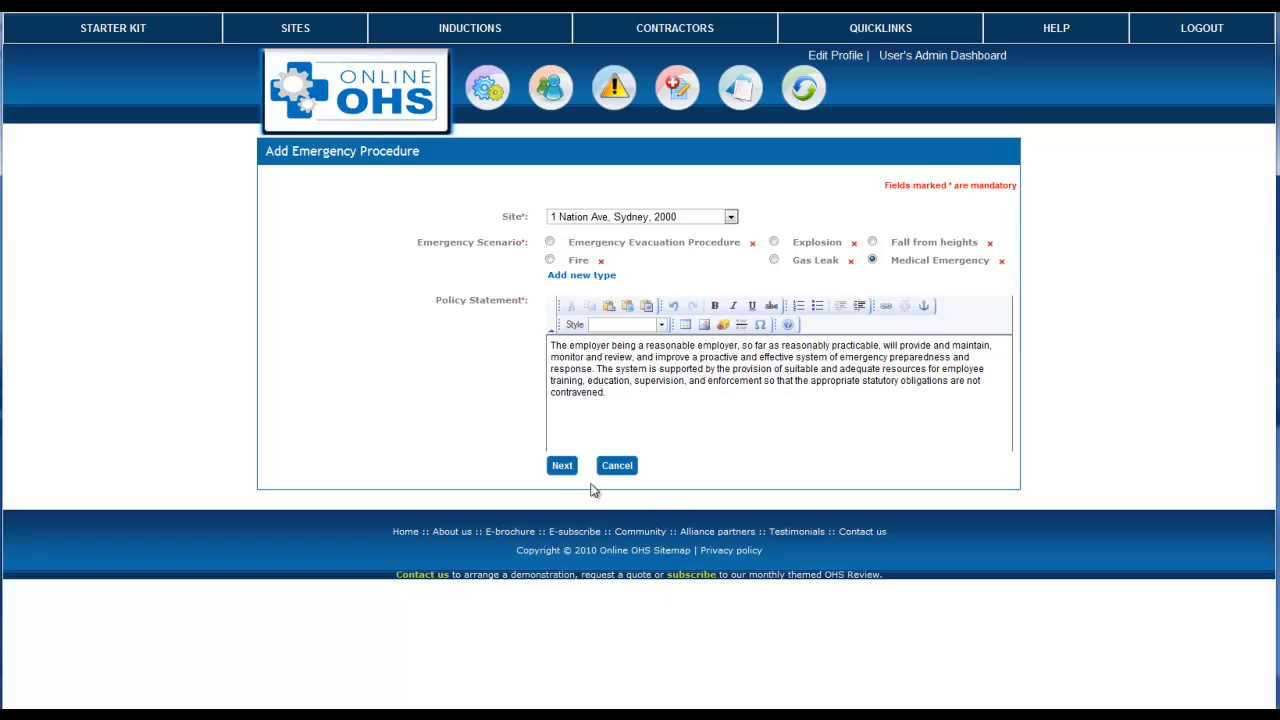
pyautogui.click(559, 471)
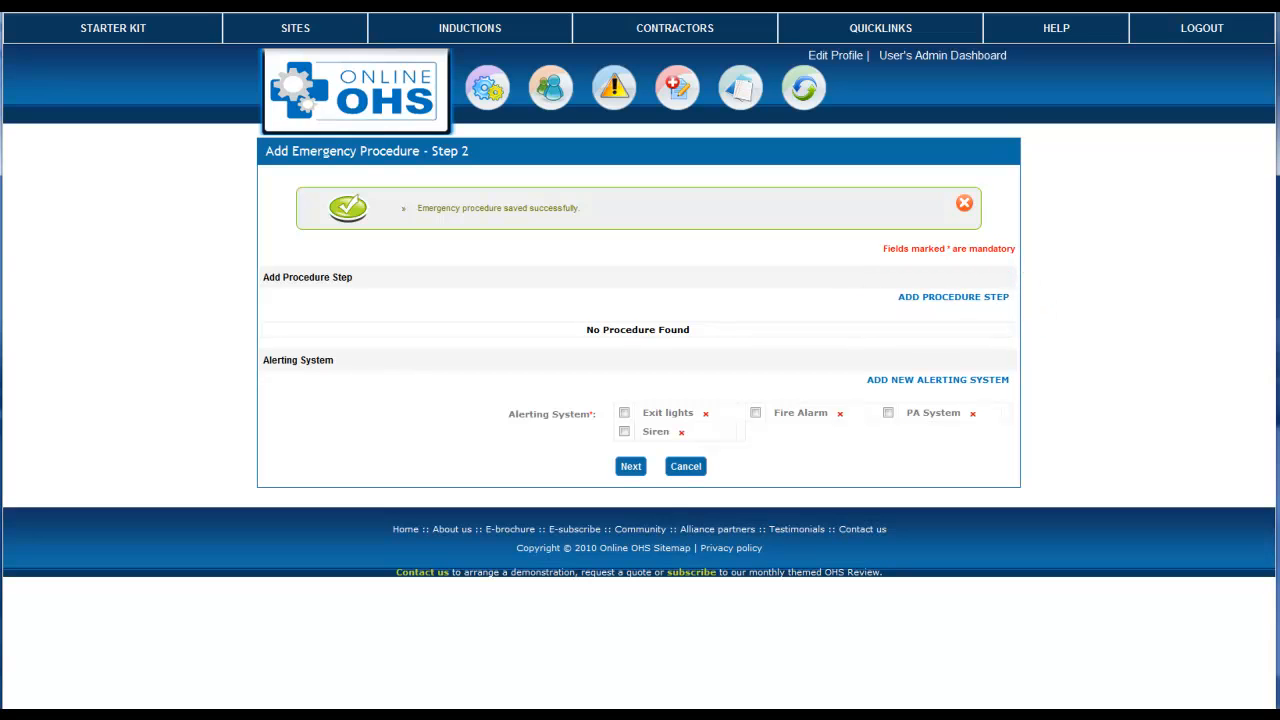
# Open the entry form for a new procedure step in the Medical Emergency procedure.
pyautogui.click(949, 303)
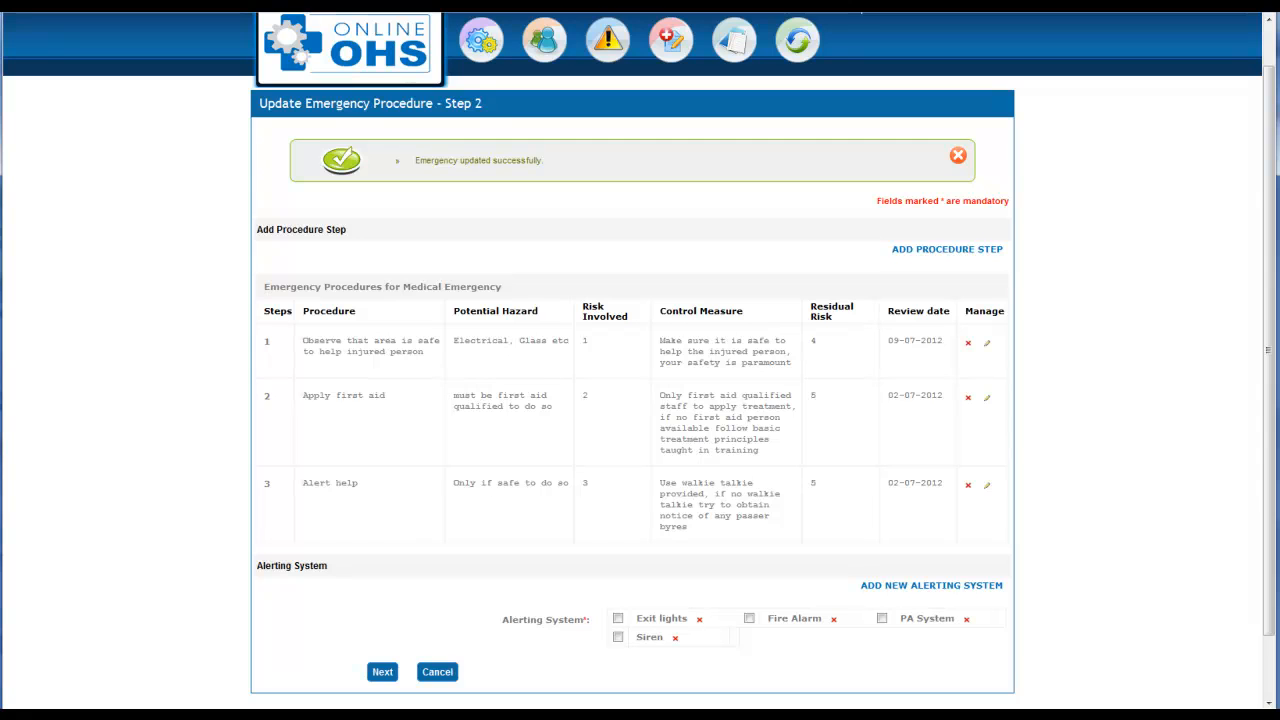
# Add a new alerting system named "Walkie Talkie" with the third listed employee as responsible person, and save it.
pyautogui.click(938, 586)
pyautogui.click(652, 628)
pyautogui.write('Walkie Talkie')
pyautogui.click(770, 652)
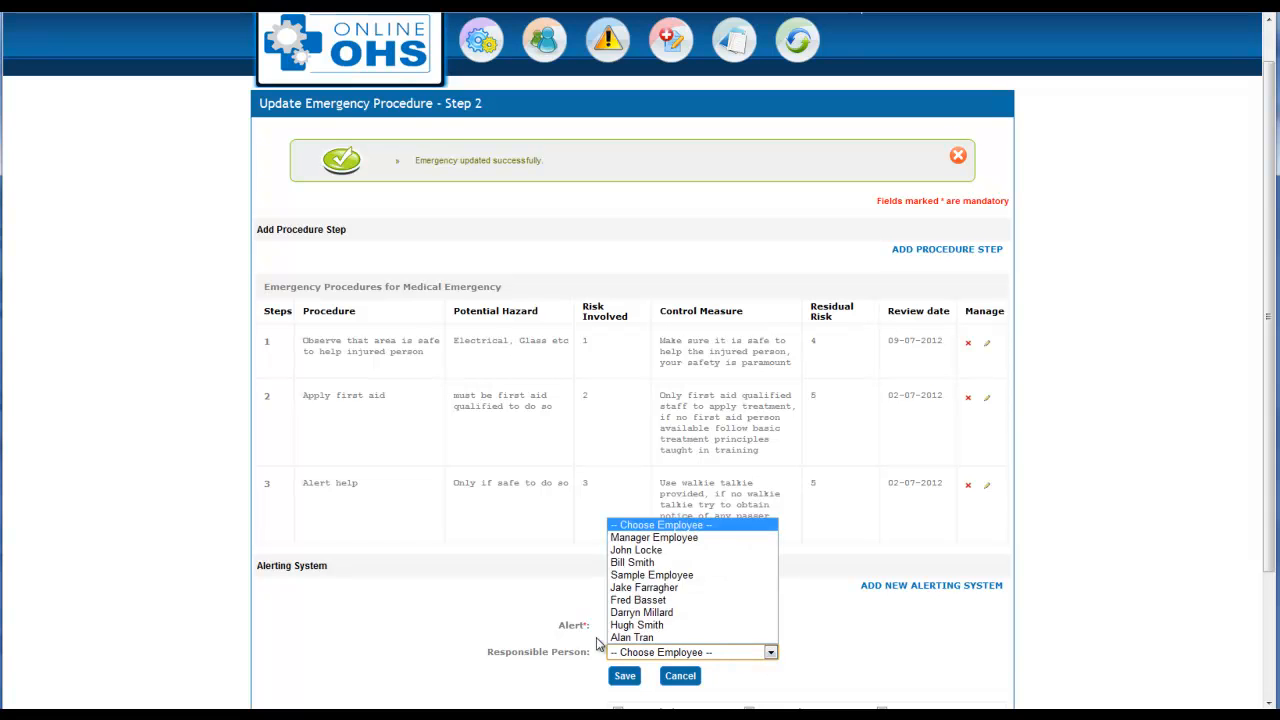
pyautogui.click(636, 563)
pyautogui.click(626, 678)
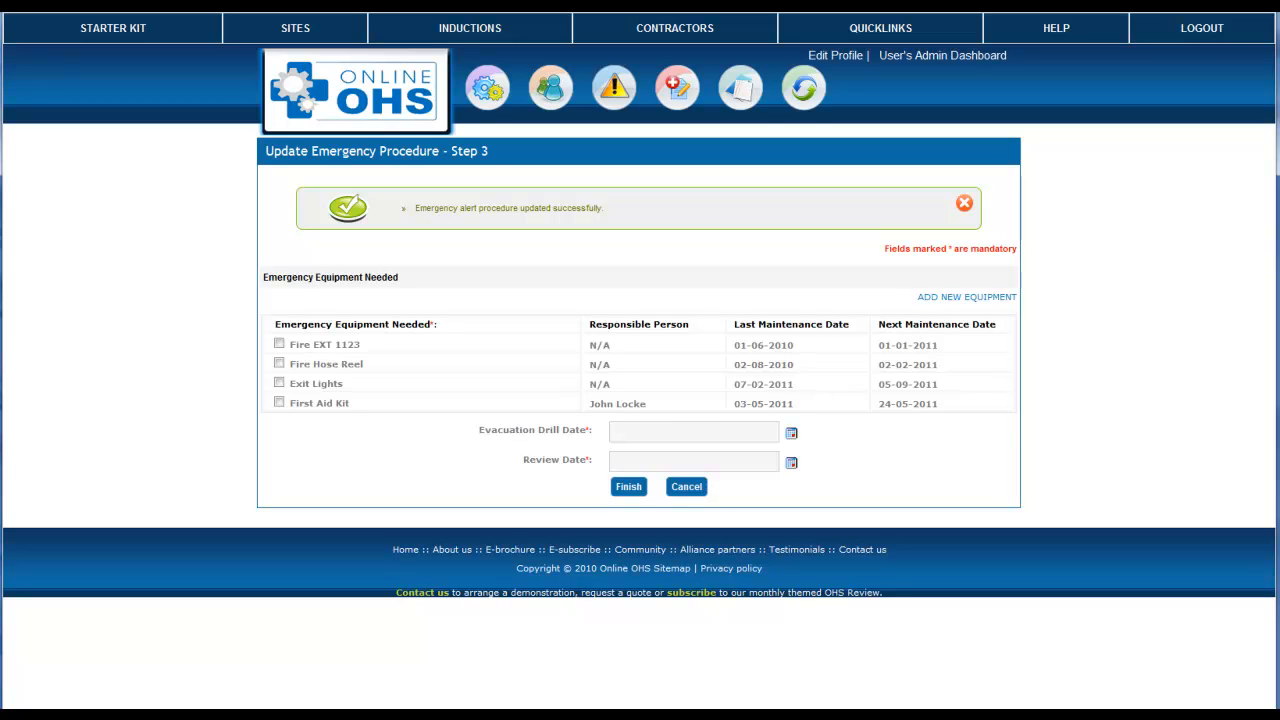
pyautogui.click(955, 299)
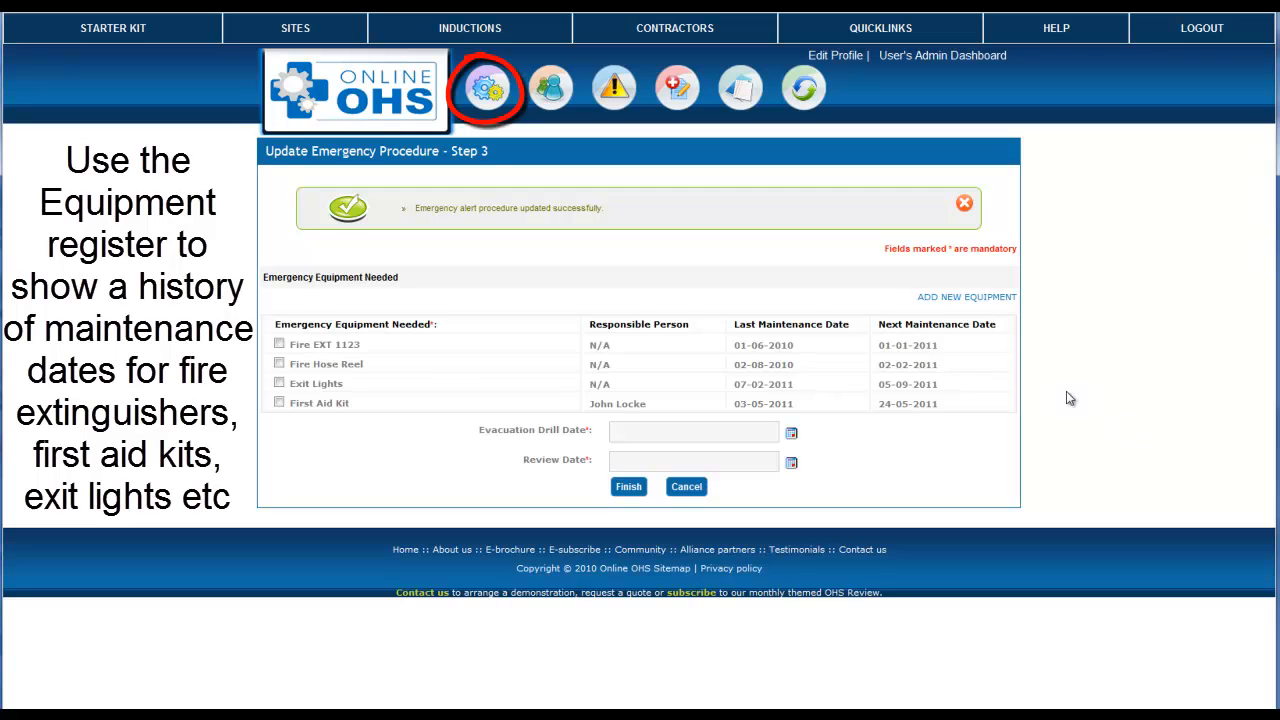
pyautogui.click(958, 299)
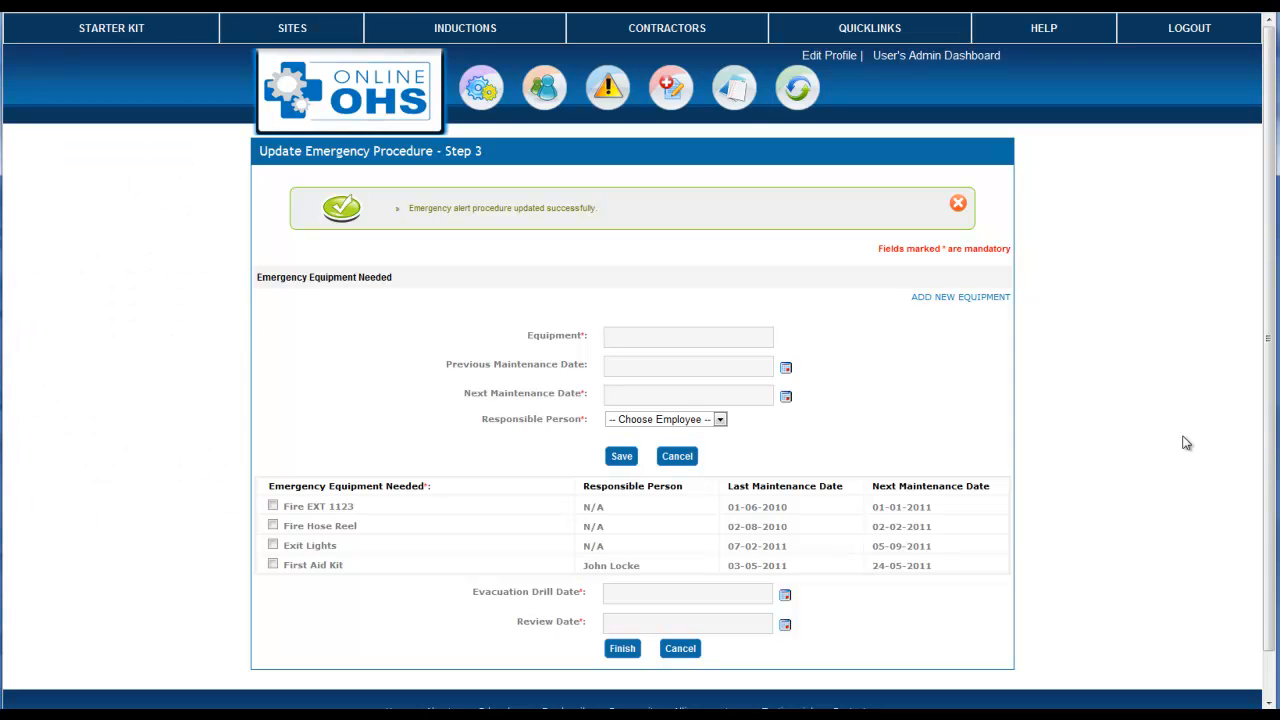
pyautogui.click(677, 456)
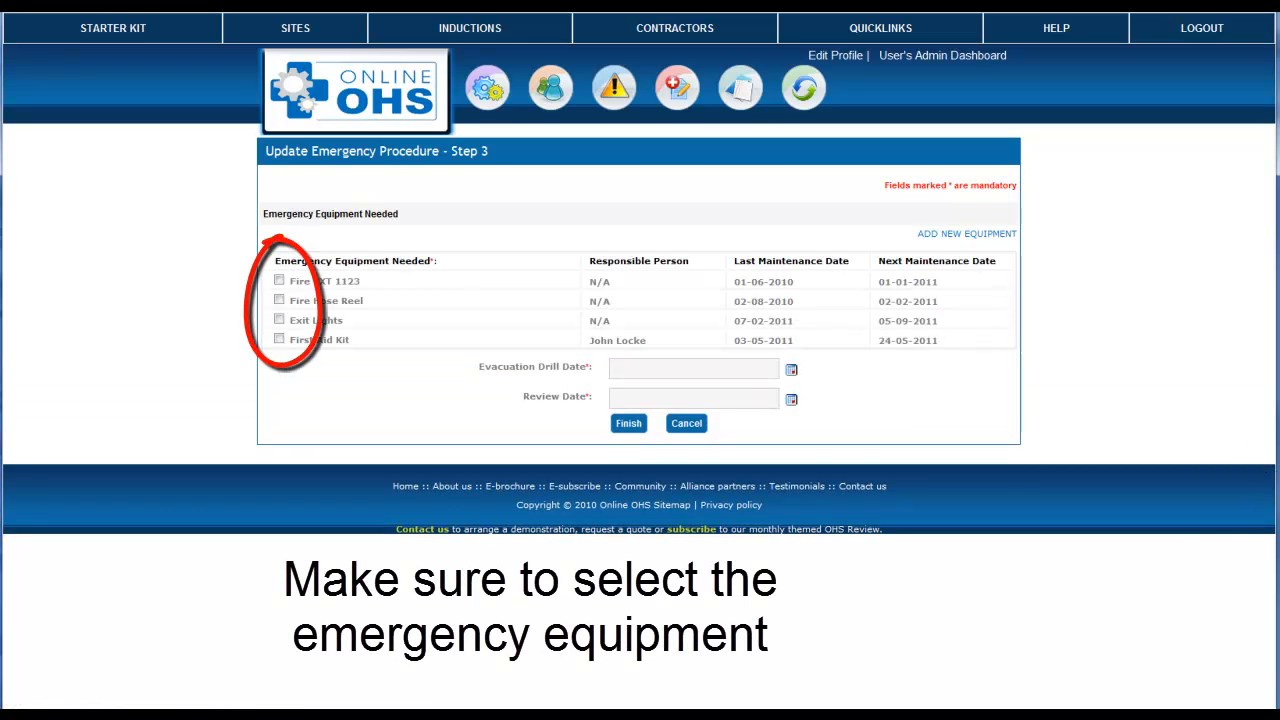
# Select First Aid Kit as needed equipment, set the evacuation drill date to 05-12-2011 and review date to 02-07-2012, and finish the procedure.
pyautogui.click(280, 341)
pyautogui.click(791, 370)
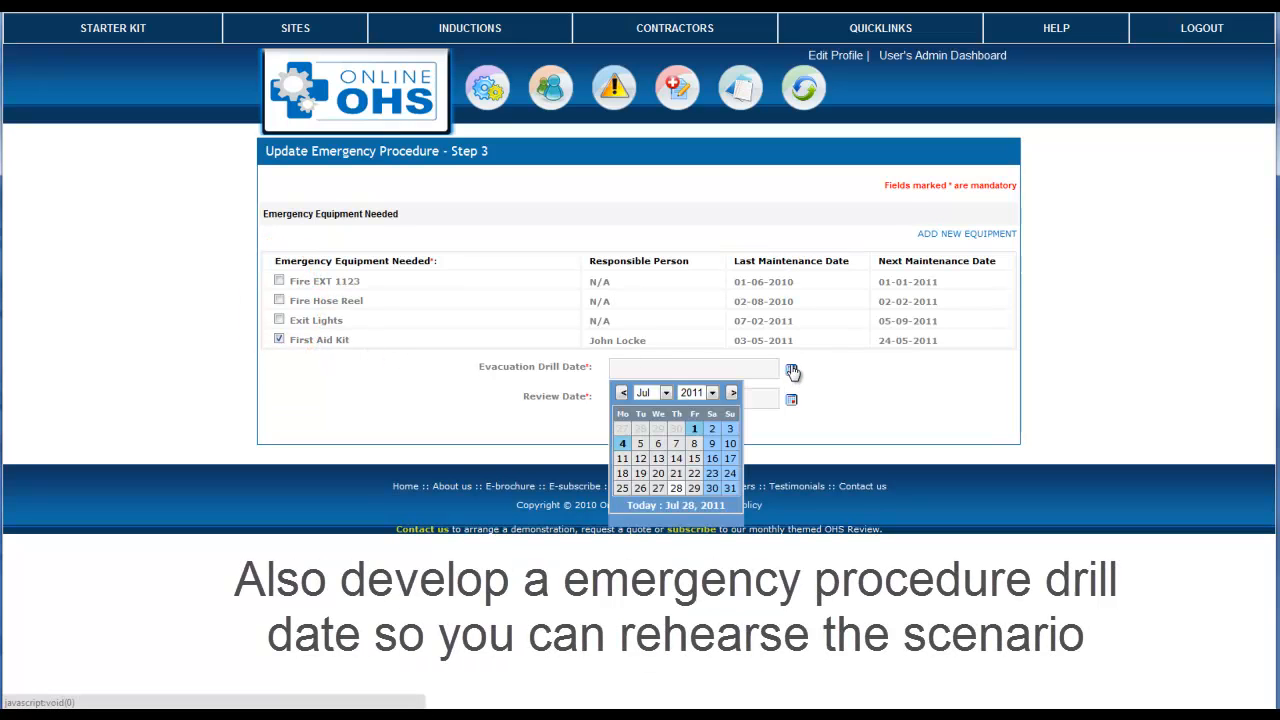
pyautogui.click(666, 395)
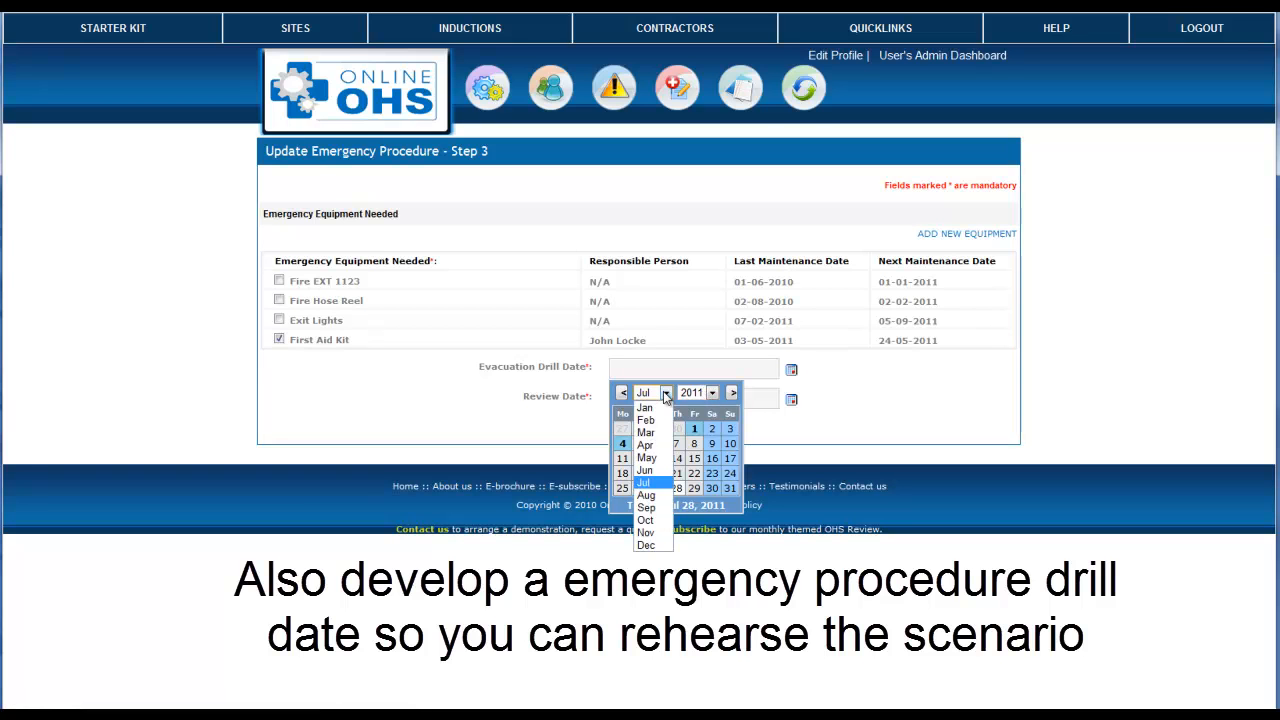
pyautogui.click(657, 549)
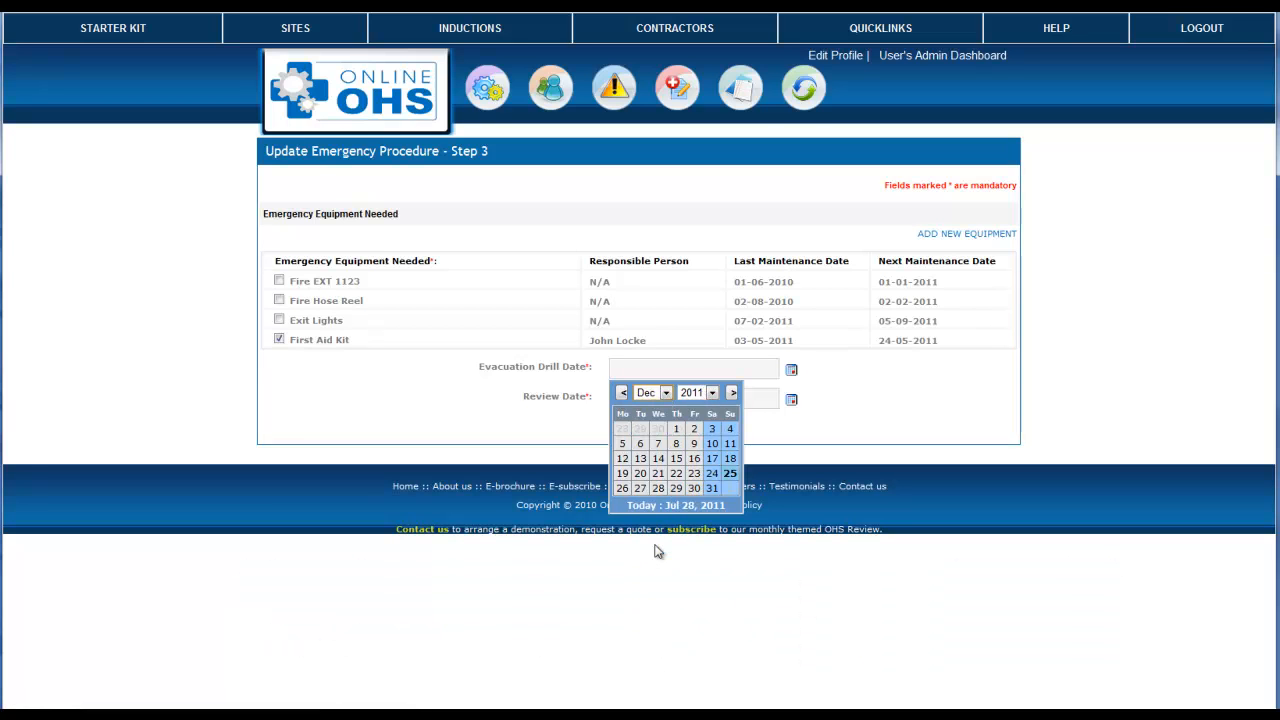
pyautogui.click(622, 443)
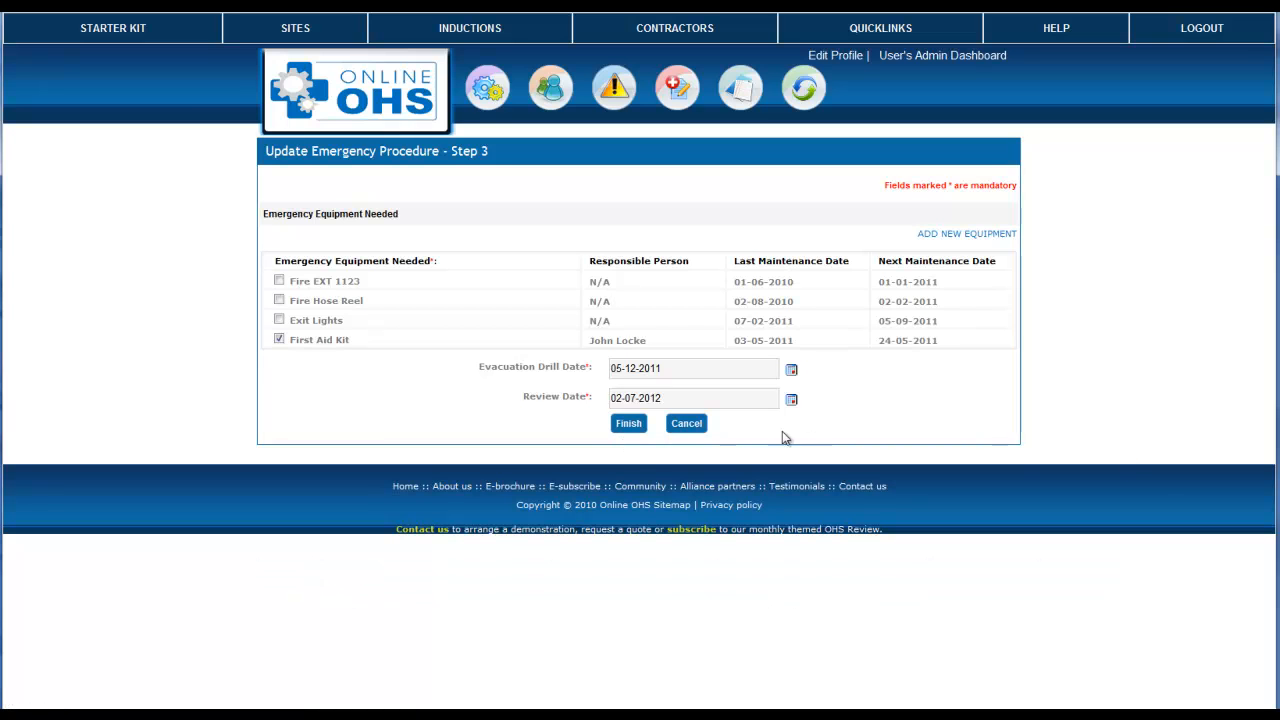
pyautogui.click(630, 424)
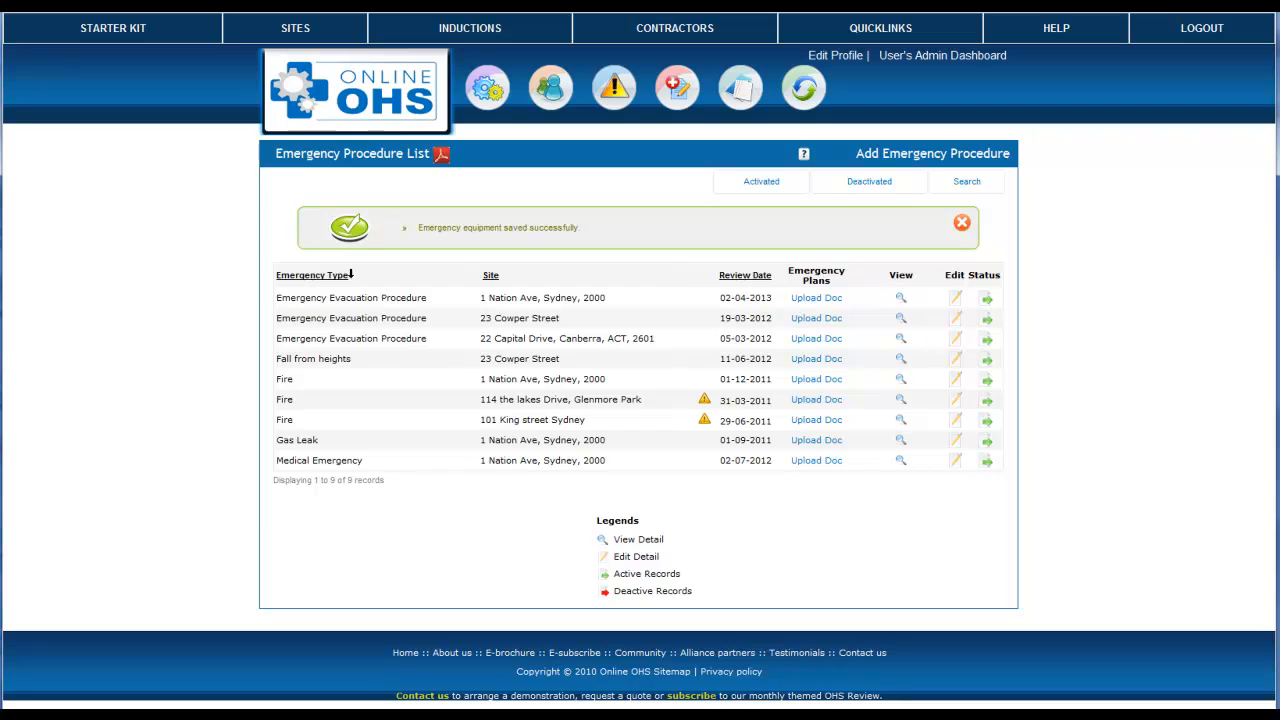
# View the full details of the Medical Emergency procedure, including its responsibilities, equipment, alerting system and procedure steps.
pyautogui.click(900, 463)
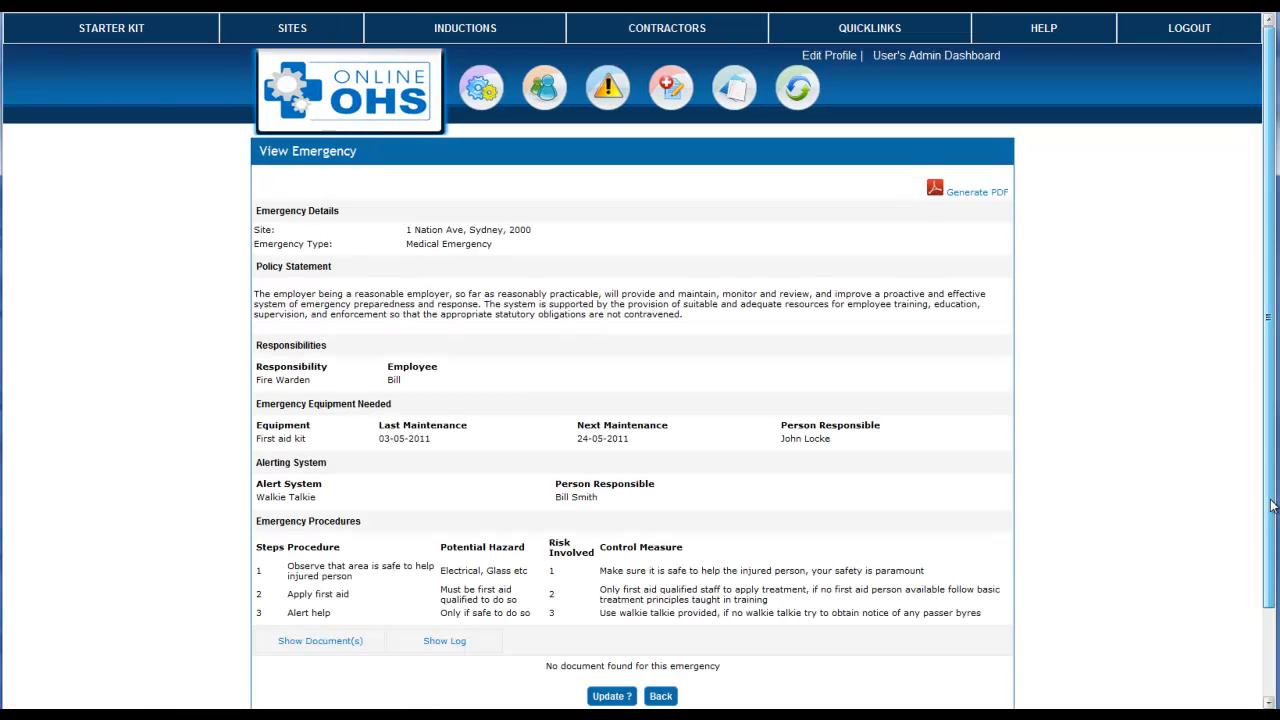
pyautogui.scroll(-1, 1273, 515)
pyautogui.moveTo(1273, 515); pyautogui.dragTo(1273, 532)
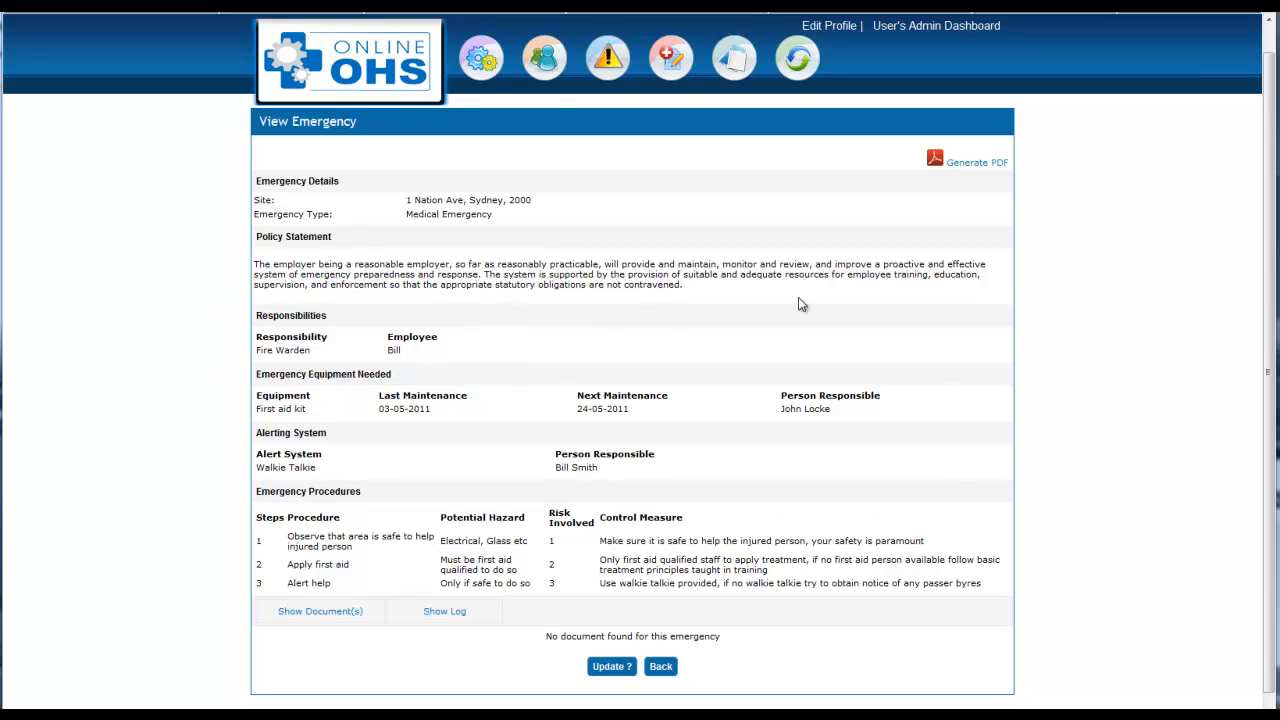
# Create a new responsibility named "First Aid" for the first listed site with a review date of 02-07-2012.
pyautogui.moveTo(484, 58)
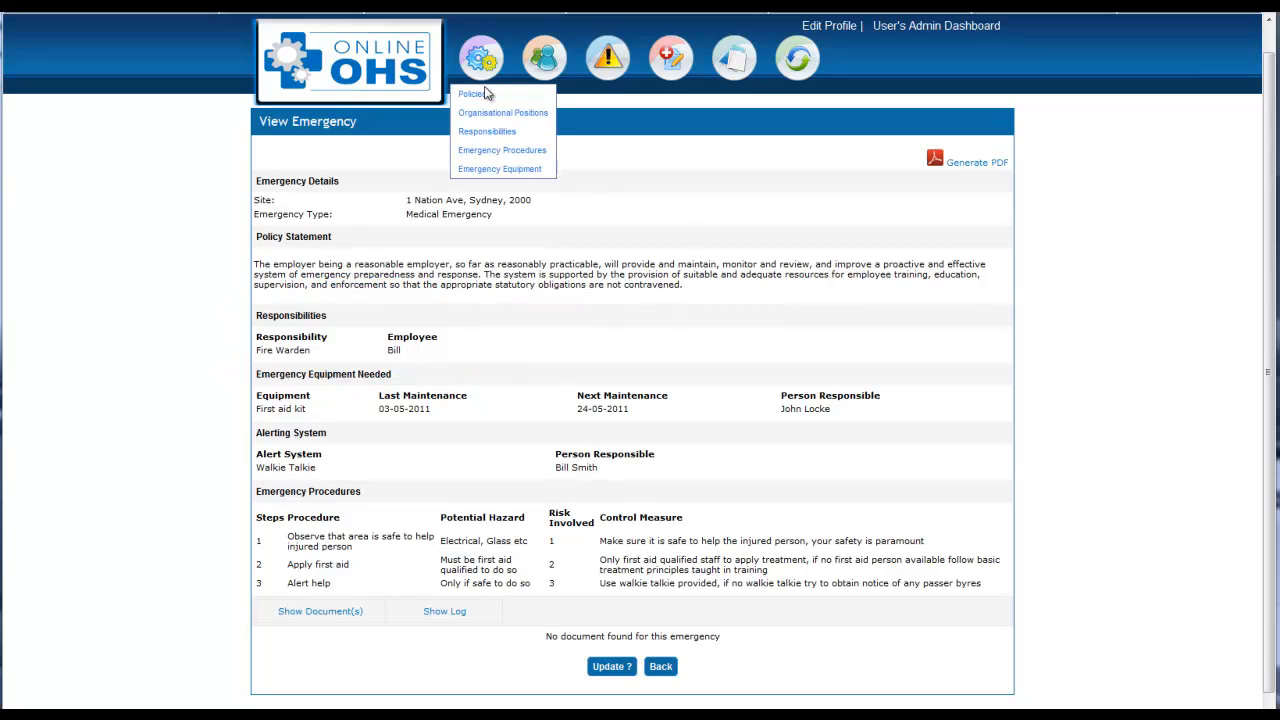
pyautogui.click(487, 132)
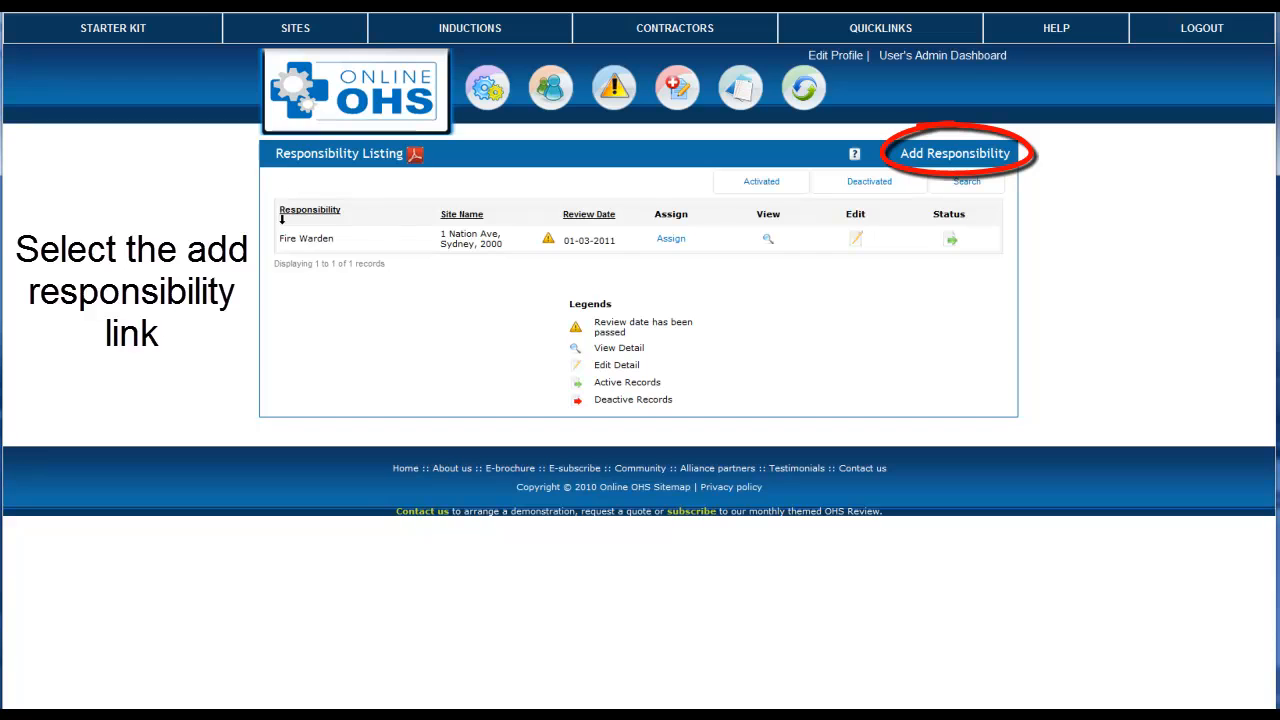
pyautogui.click(940, 155)
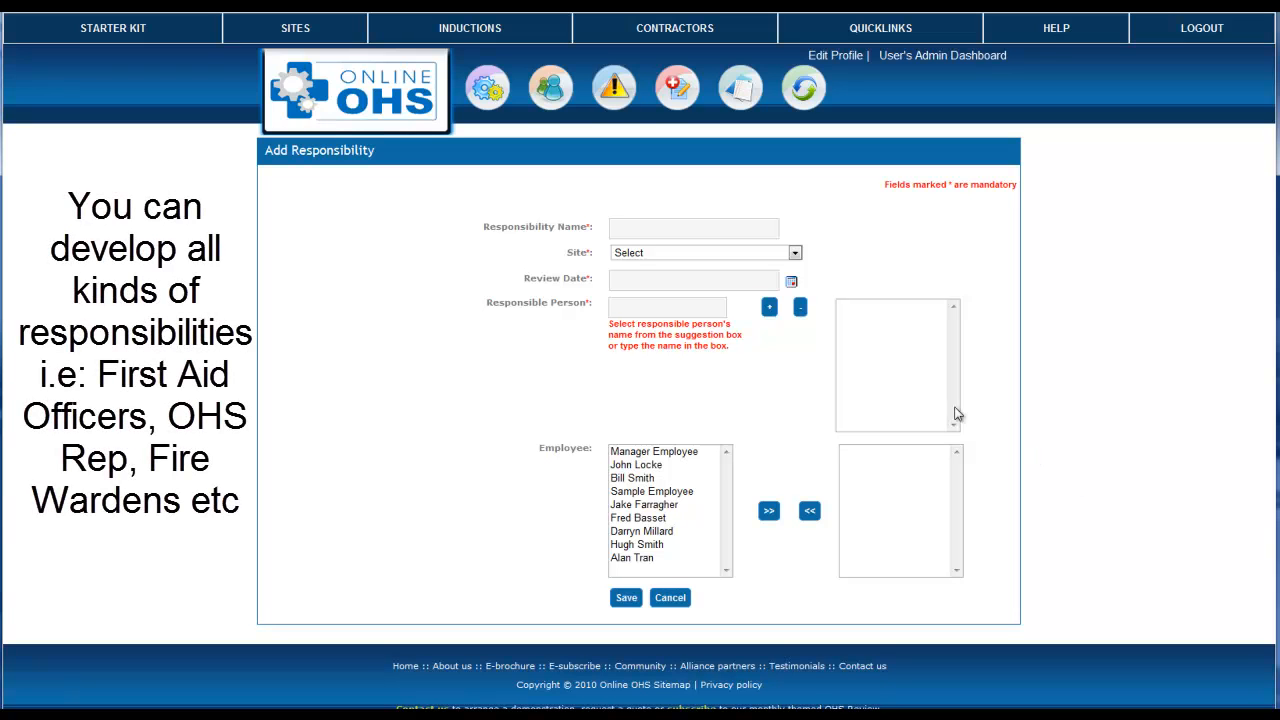
pyautogui.click(631, 225)
pyautogui.write('First Aid')
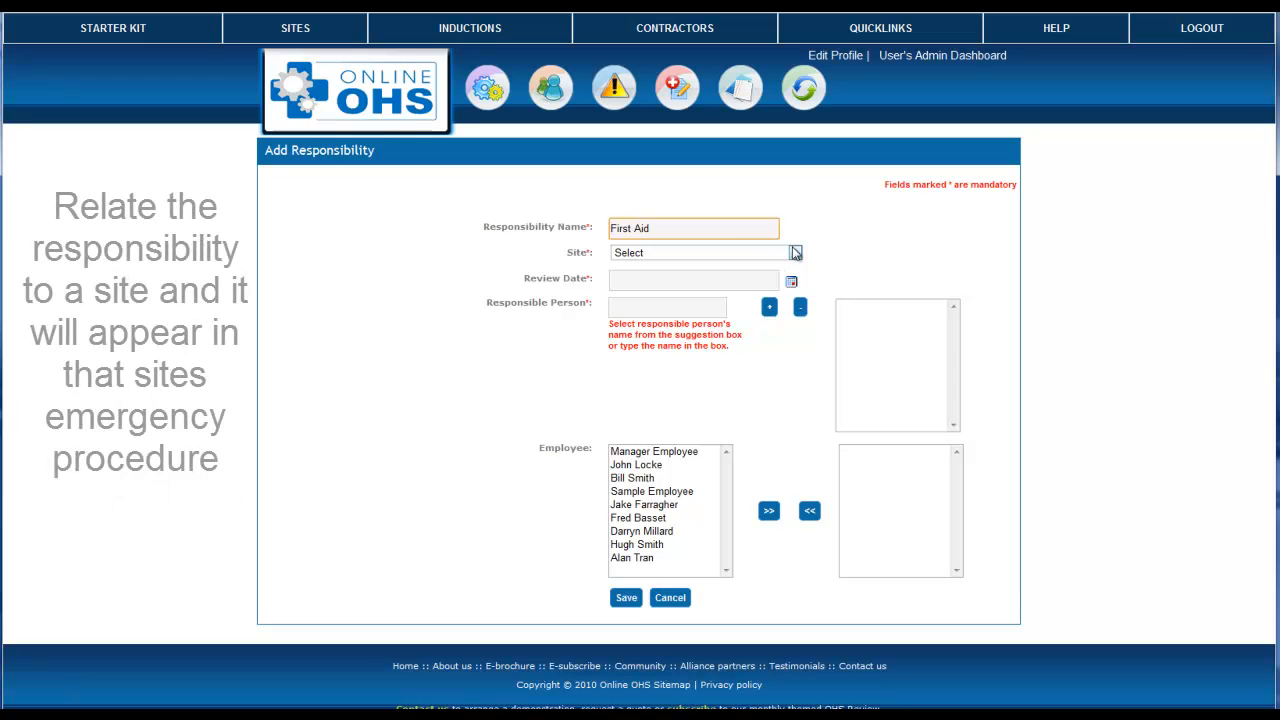
pyautogui.click(794, 253)
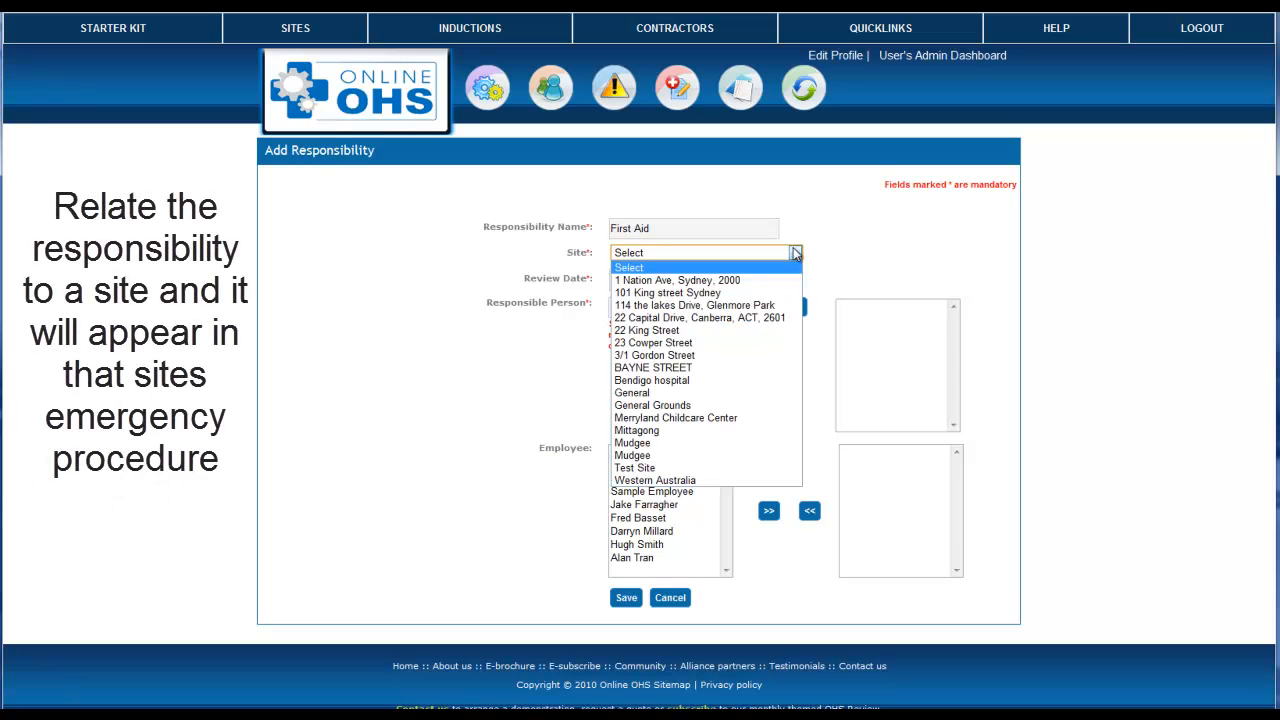
pyautogui.click(728, 282)
# Find employees starting with "j" and add the second suggested one as the person responsible for reviewing the First Aid responsibility.
pyautogui.click(636, 309)
pyautogui.write('j')
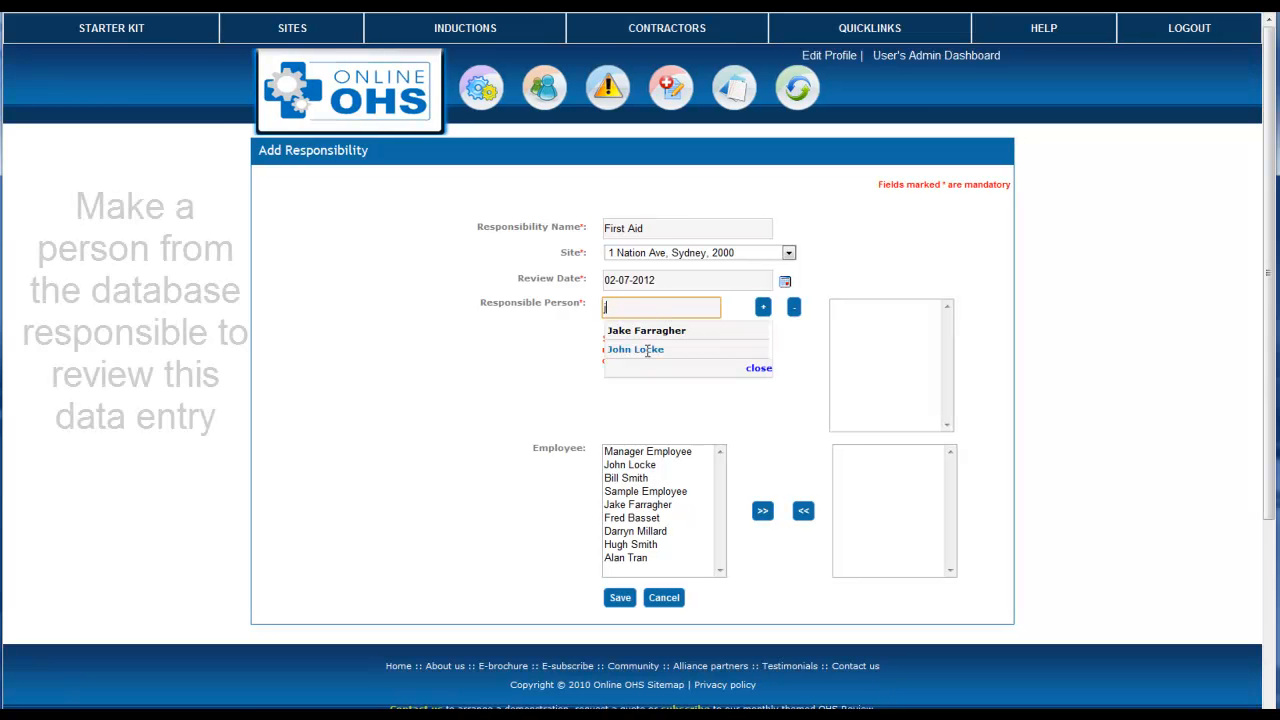
pyautogui.click(647, 350)
pyautogui.click(769, 308)
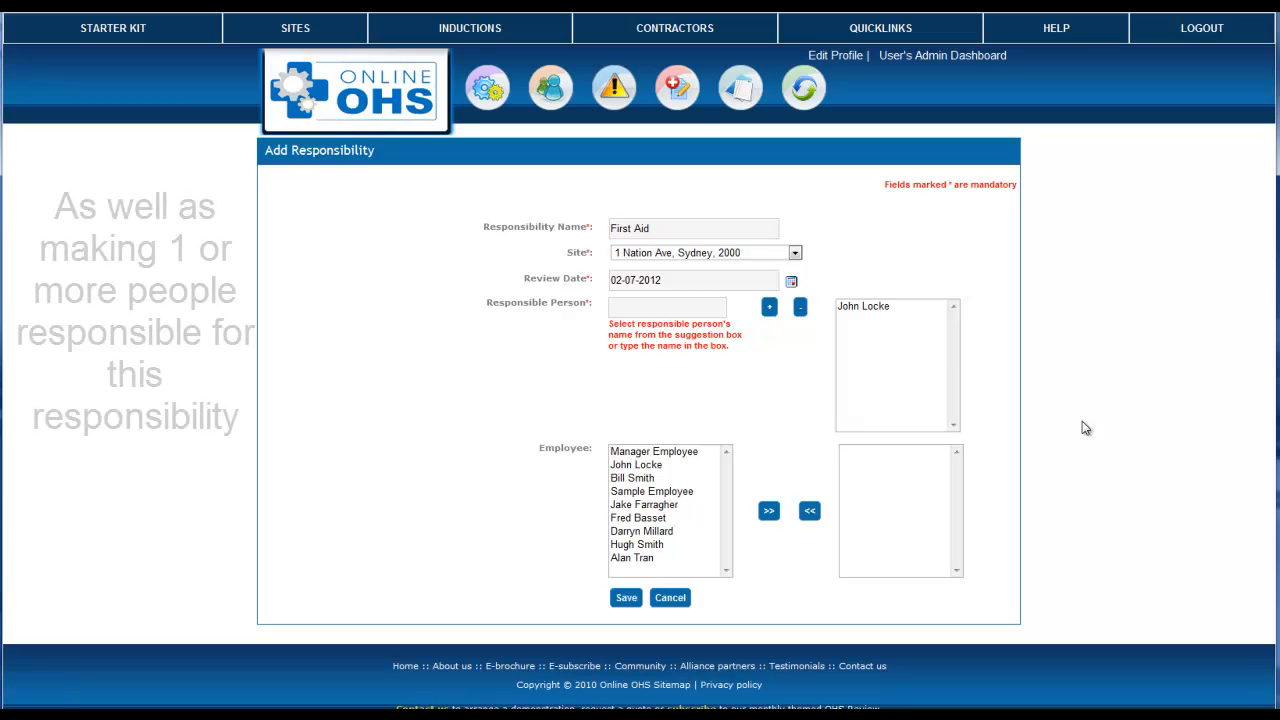
# Assign the reviewer and the last two listed employees to the First Aid responsibility and save it.
pyautogui.click(636, 465)
pyautogui.click(768, 512)
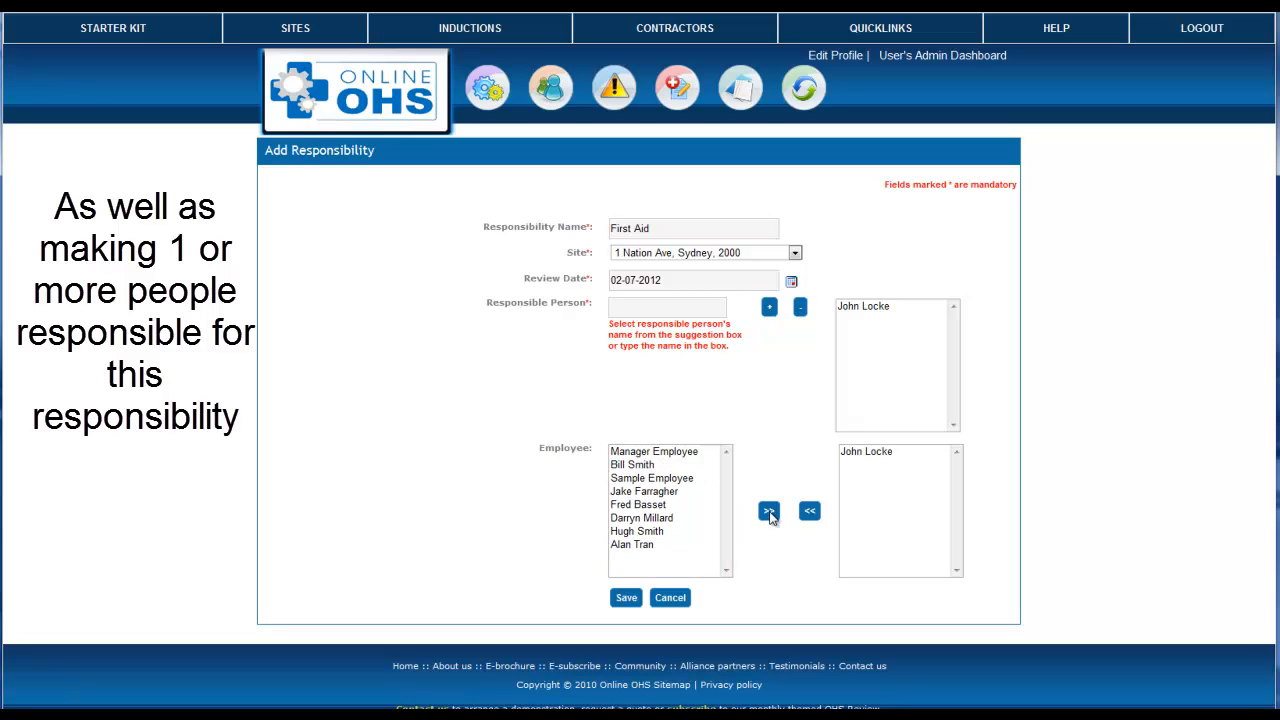
pyautogui.click(650, 531)
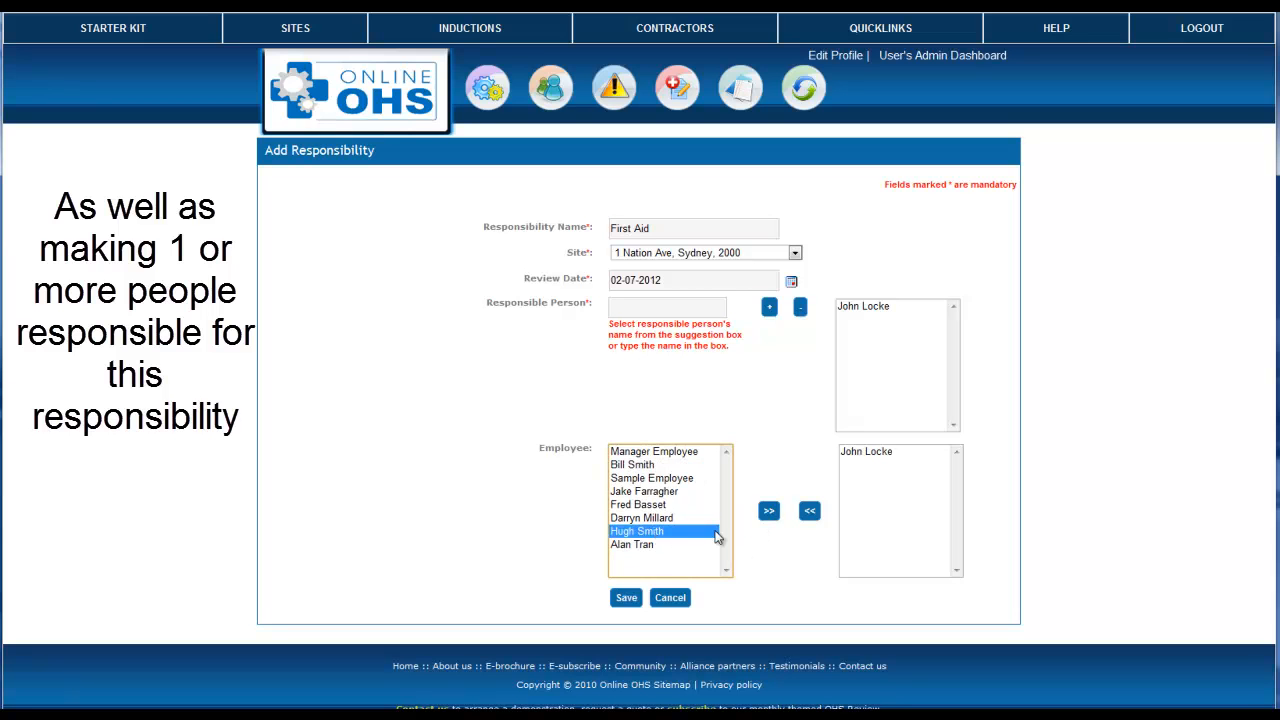
pyautogui.click(768, 512)
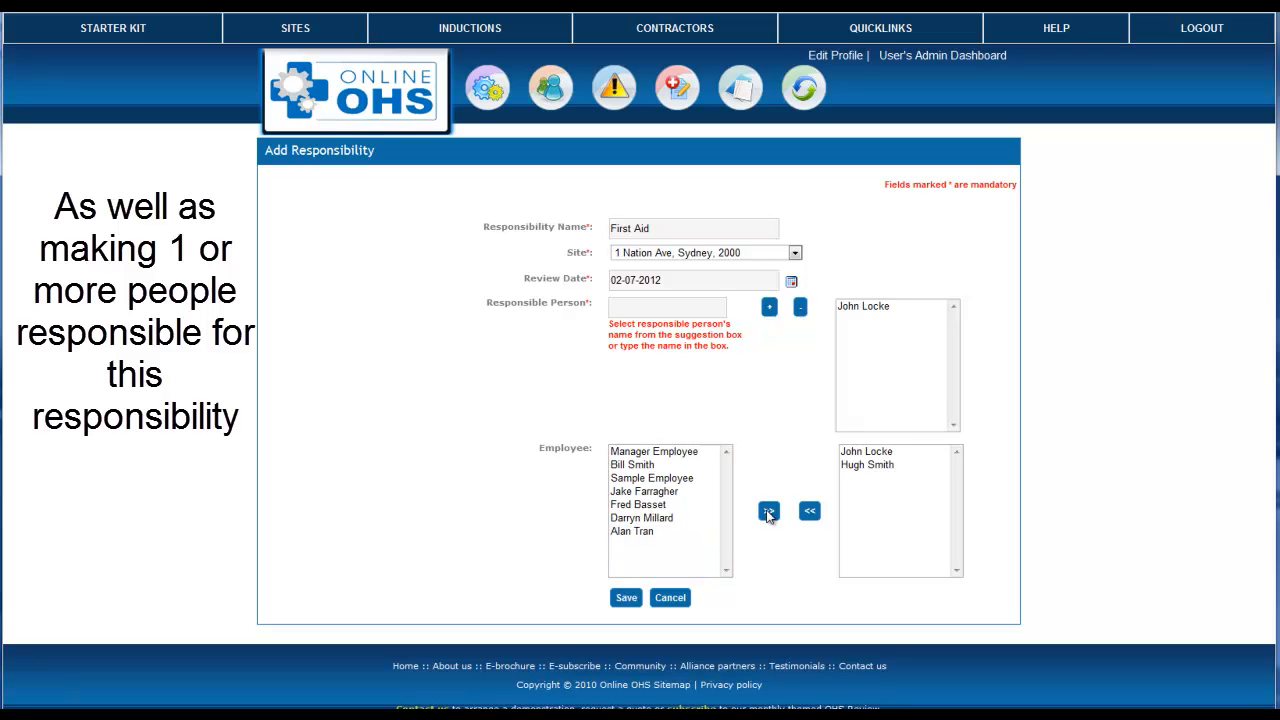
pyautogui.click(640, 533)
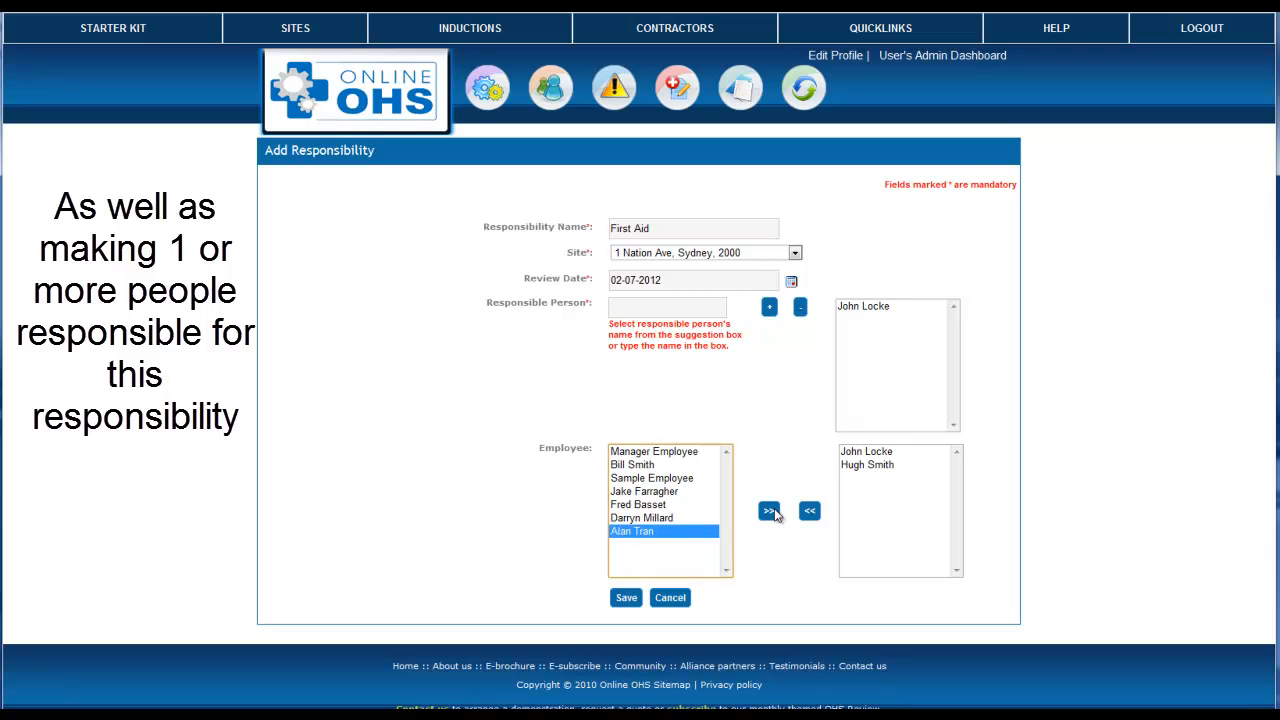
pyautogui.click(769, 512)
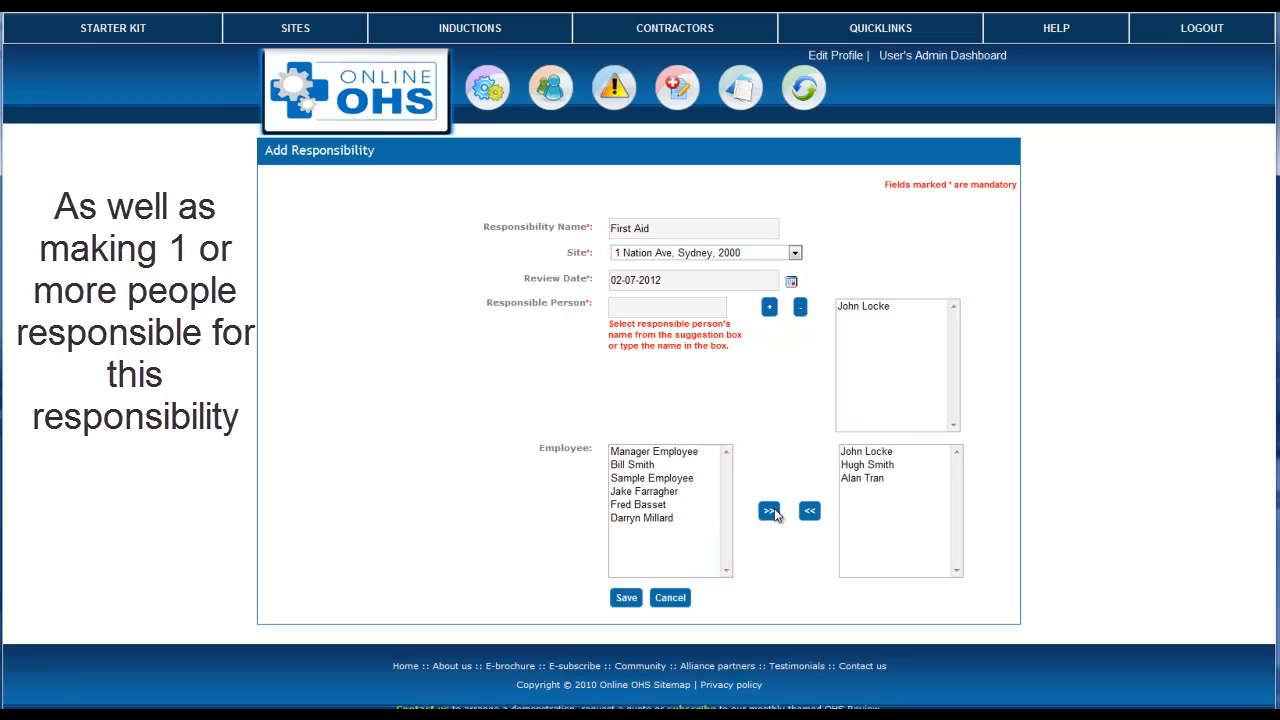
pyautogui.click(626, 598)
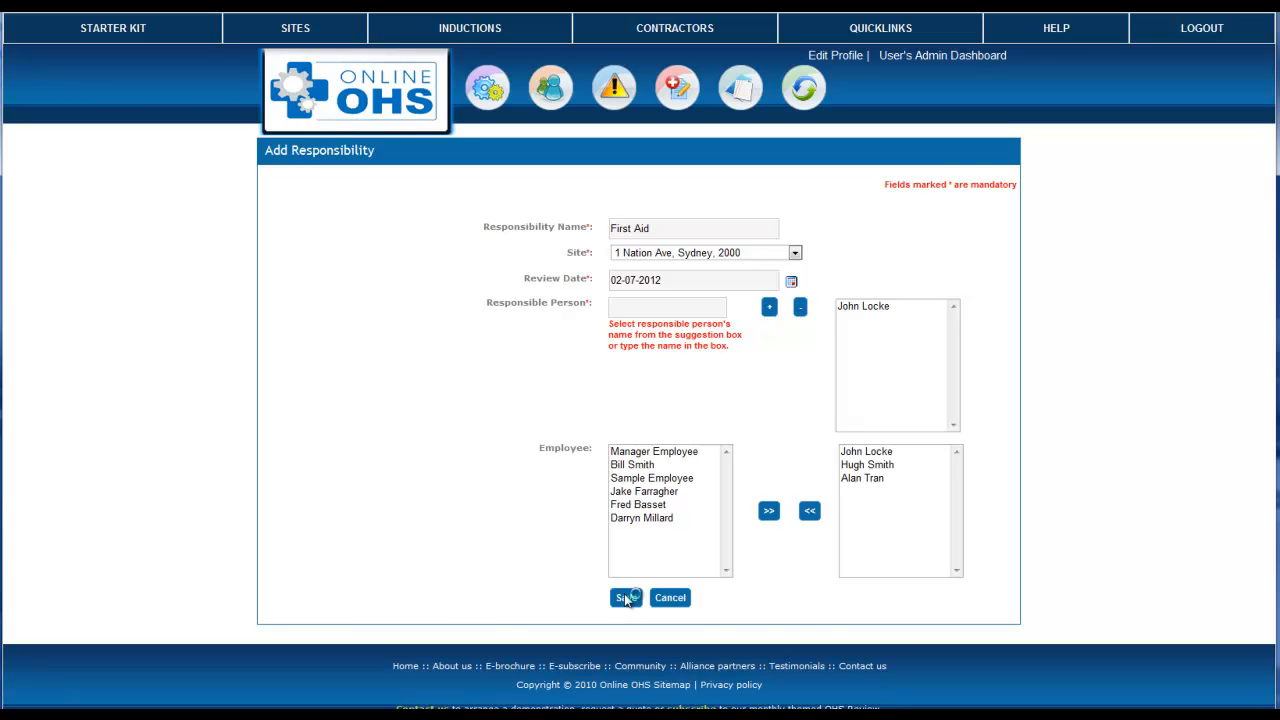